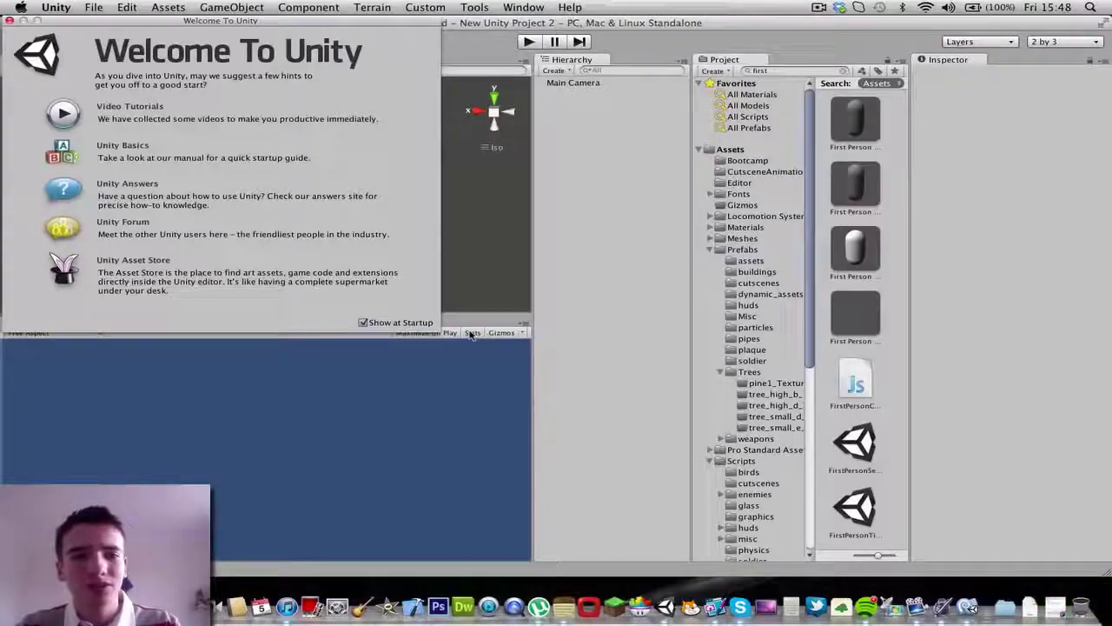
Drag the Welcome To Unity window aside and close it, leaving the empty scene with the Main Camera.
left_click_drag(259, 25, 420, 69)
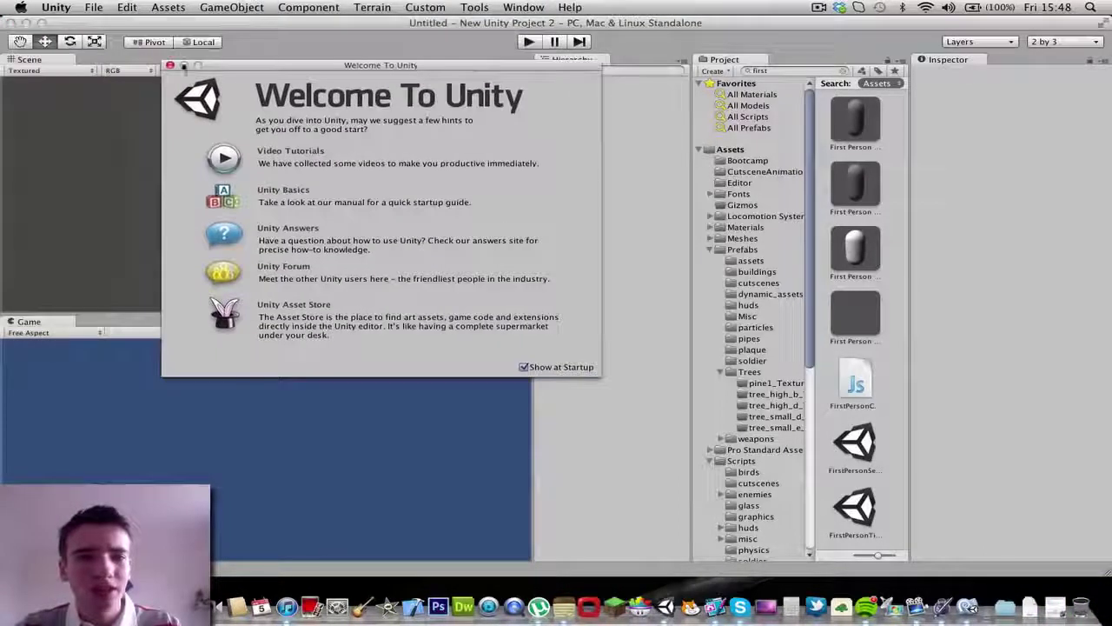
left_click(170, 66)
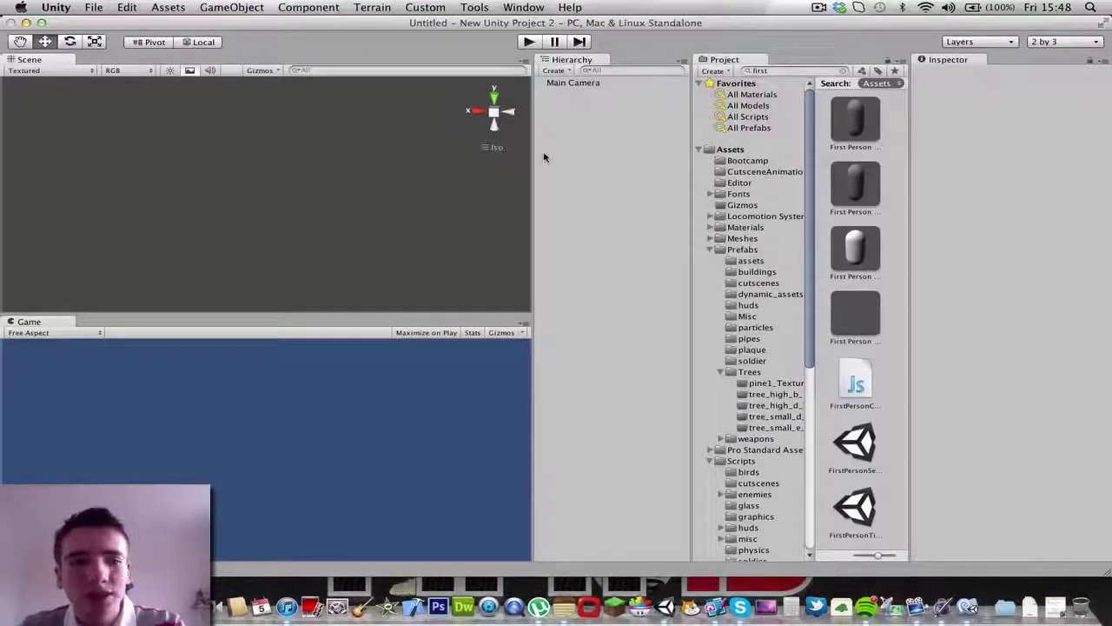
left_click(127, 7)
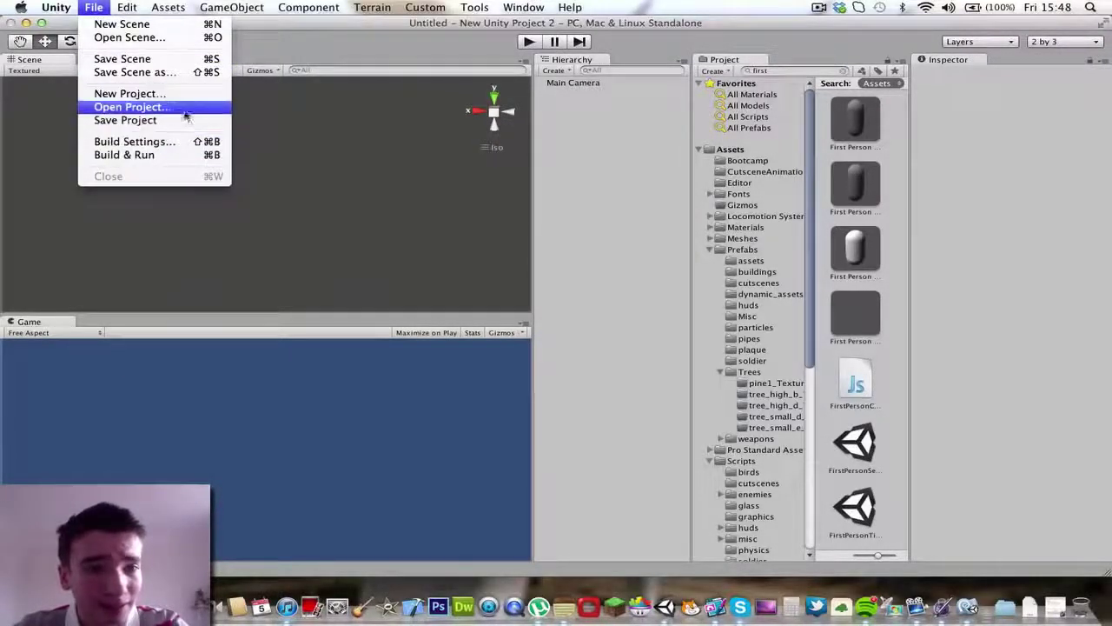
left_click(178, 142)
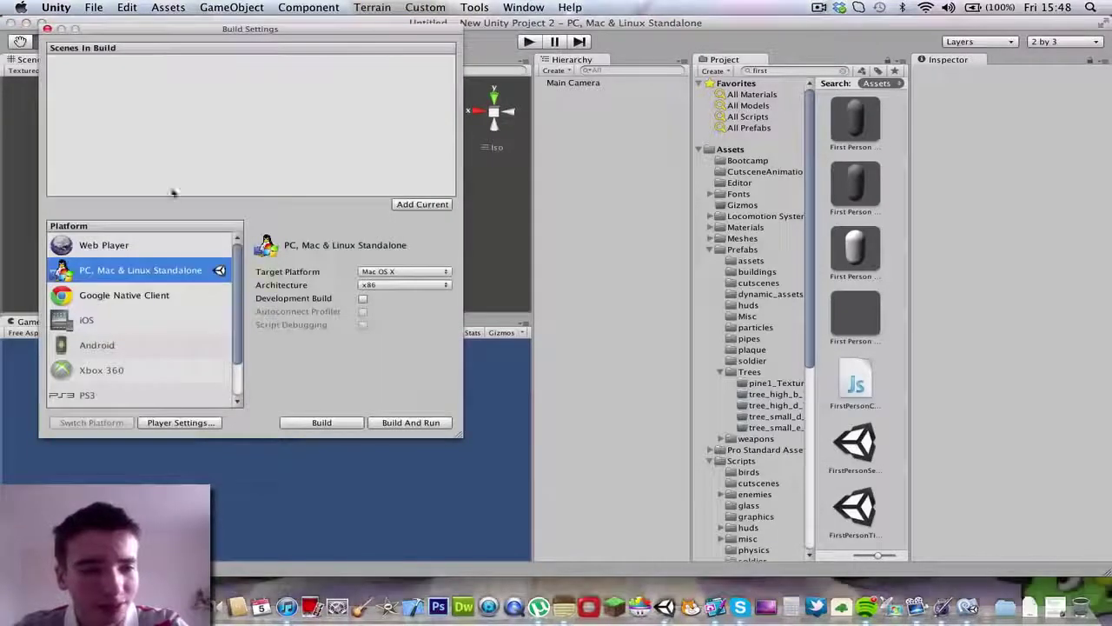
left_click(93, 250)
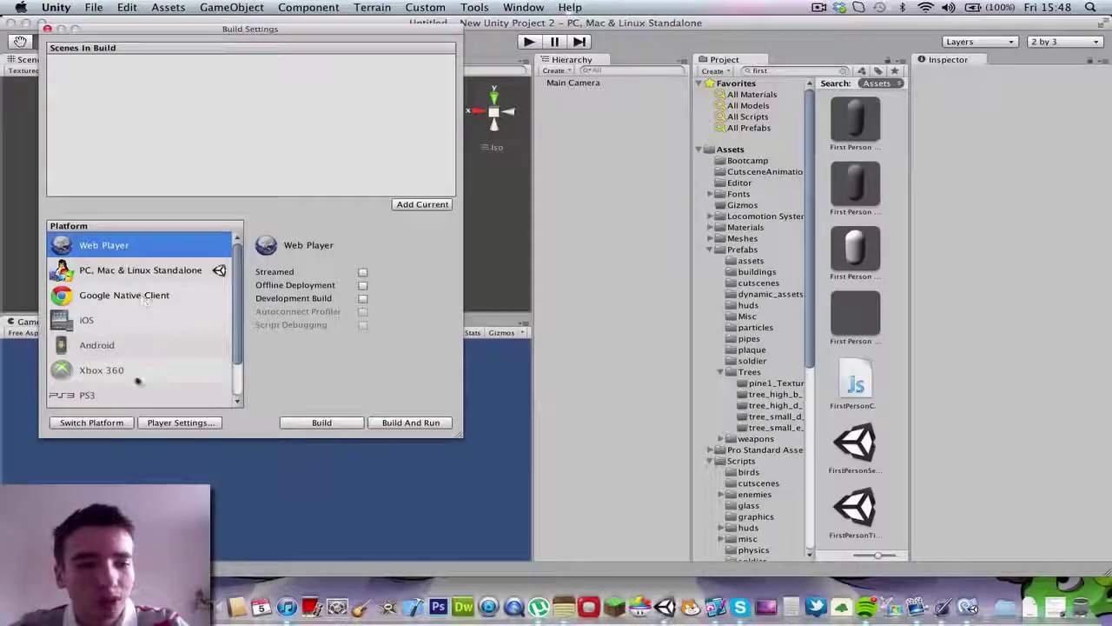
scroll(137, 382, "down", 2)
scroll(136, 375, "up", 3)
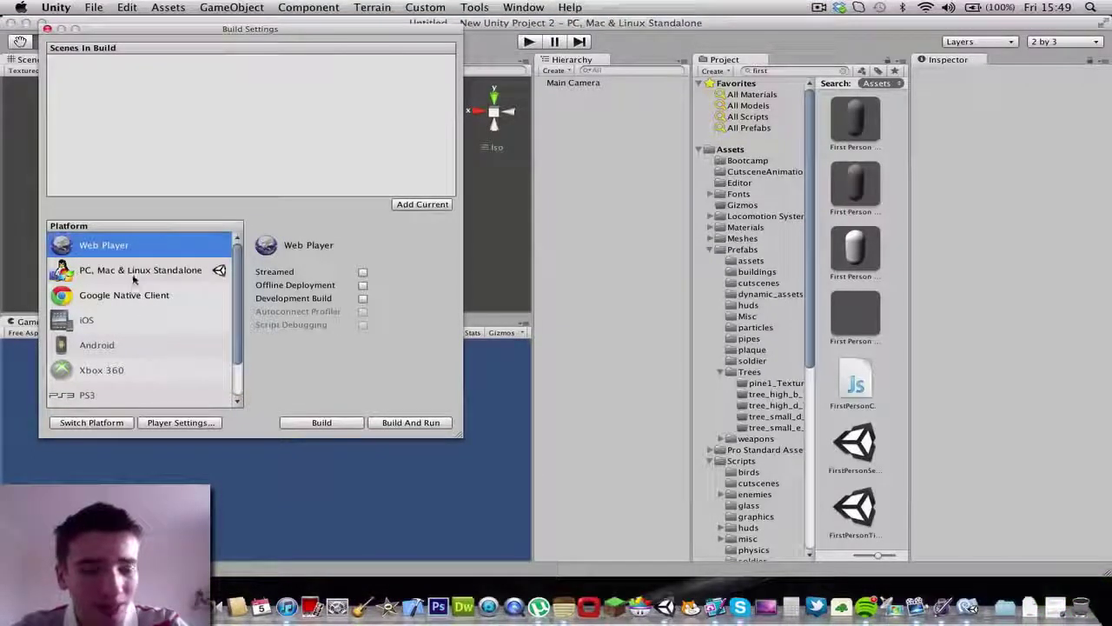
left_click(135, 275)
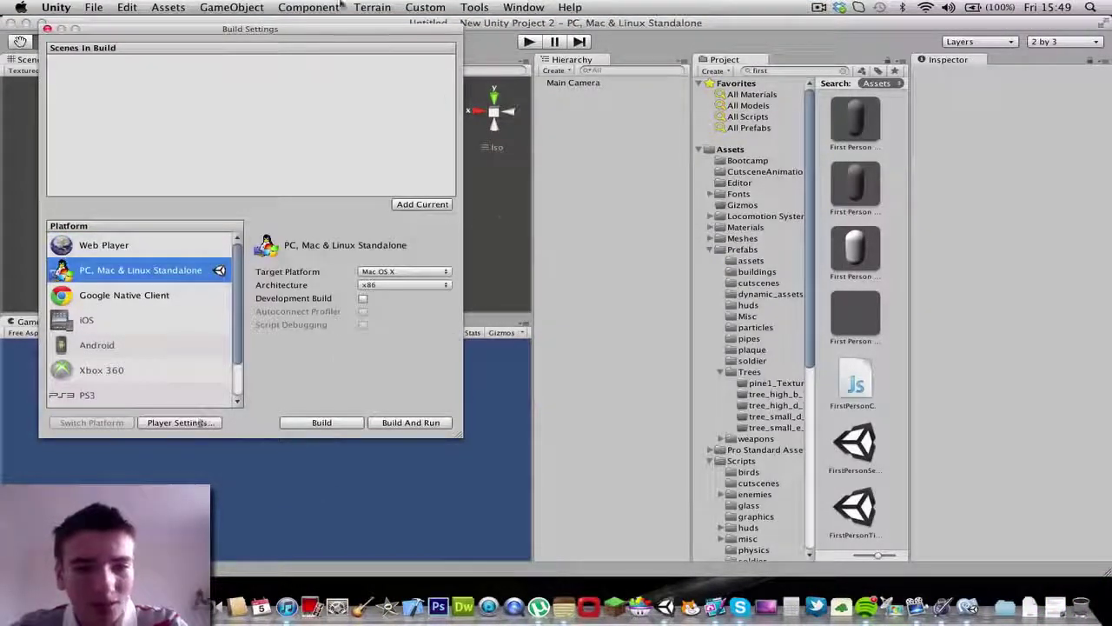
left_click(47, 28)
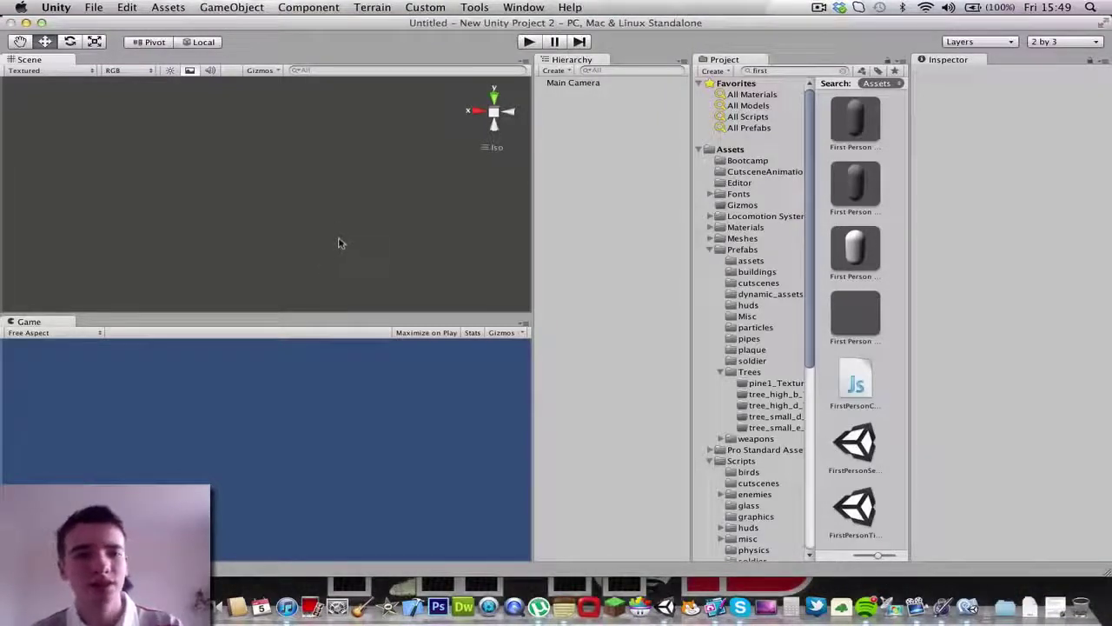
Look through the Terrain menu commands without choosing one.
left_click(249, 6)
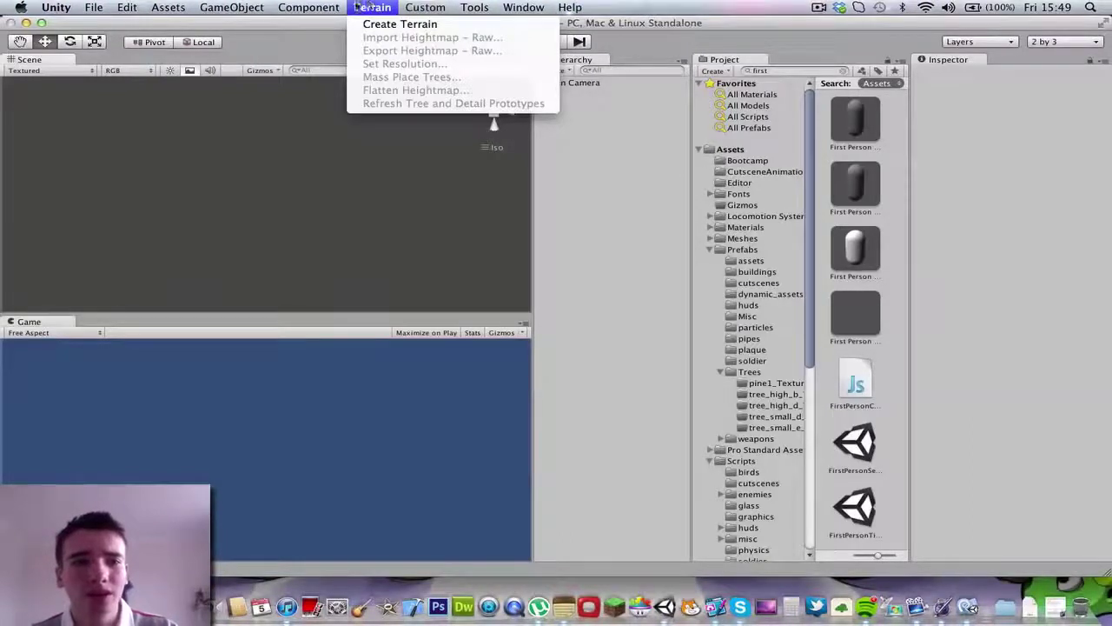
left_click(165, 110)
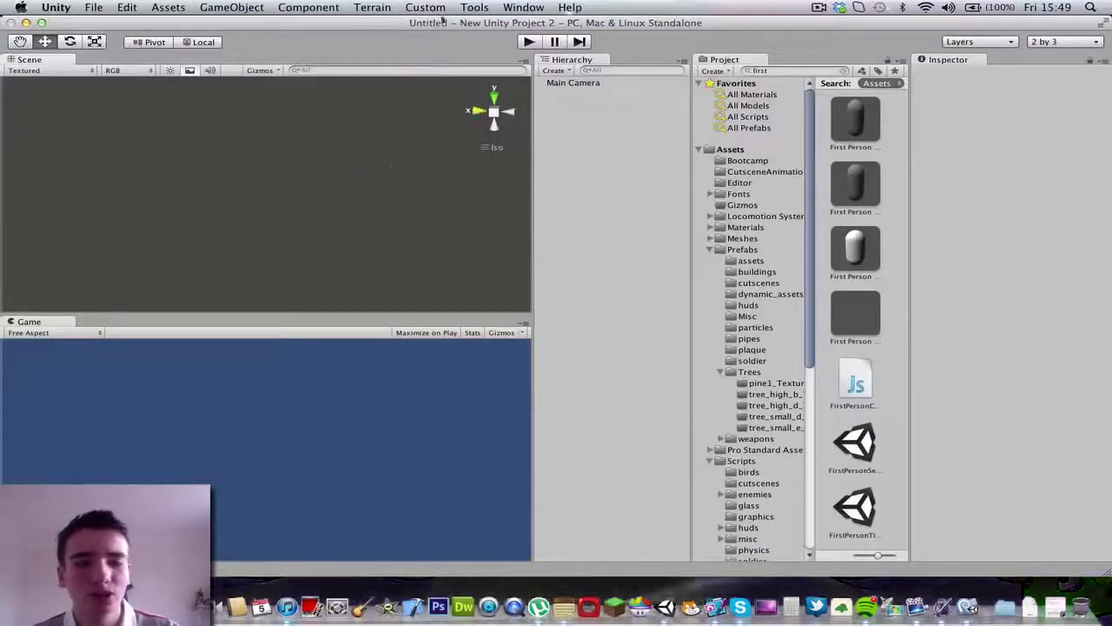
left_click(619, 332)
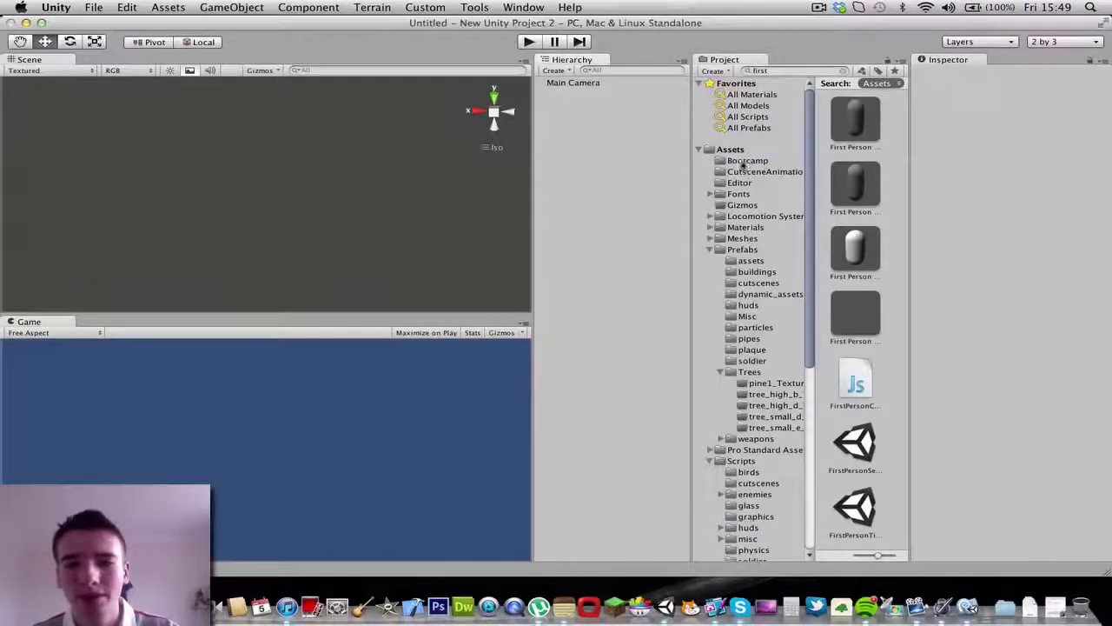
Browse Bootcamp to Prefabs > buildings, preview building_b, then select the bridge prefab.
left_click(745, 161)
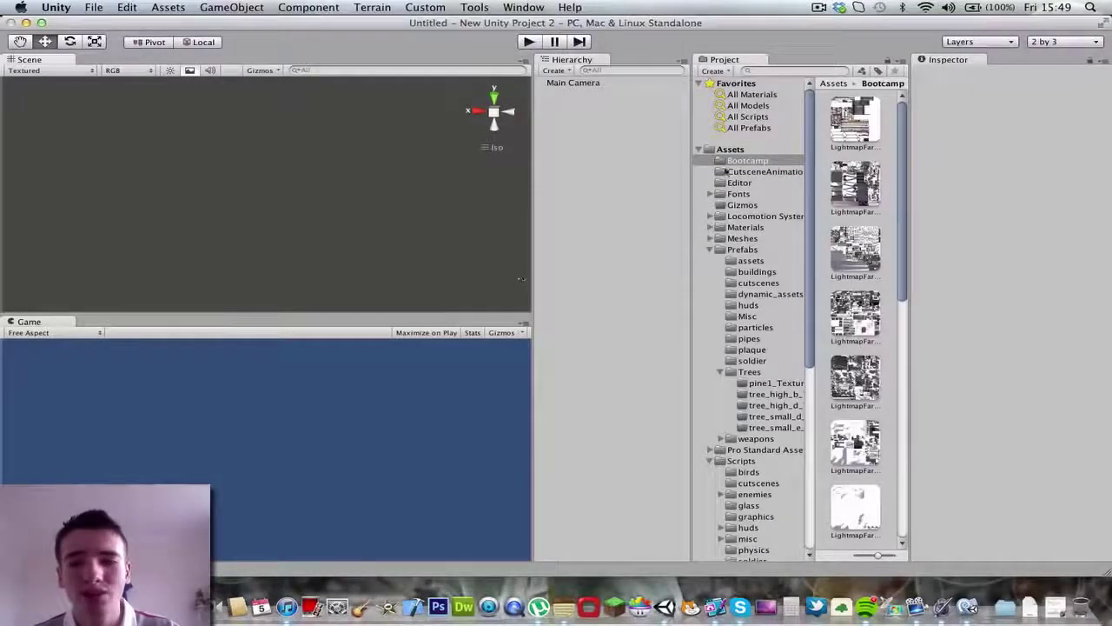
left_click(764, 182)
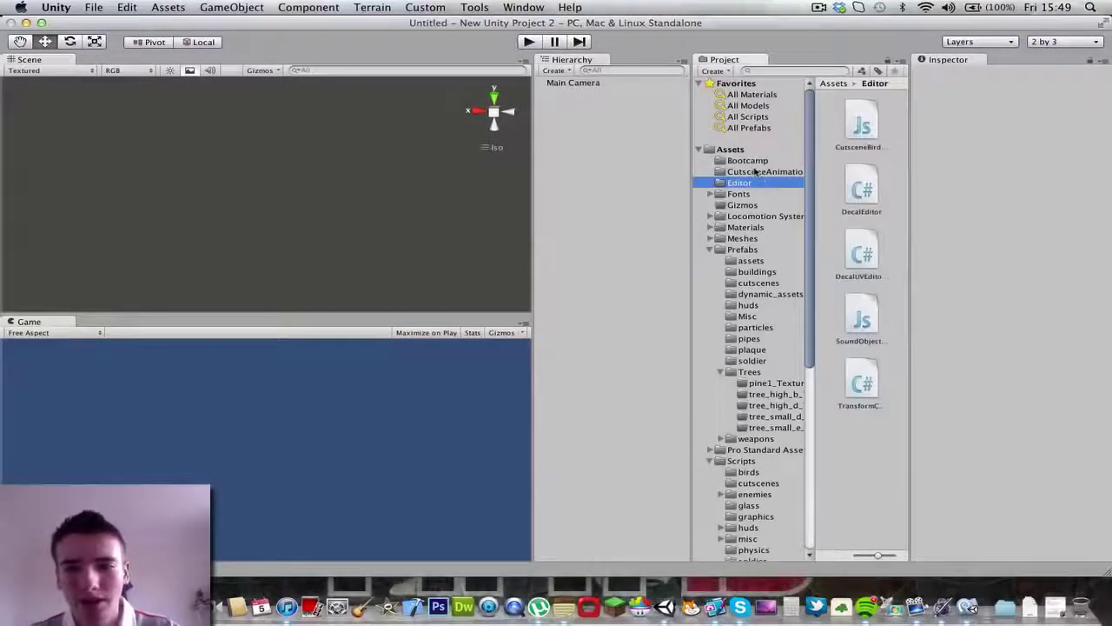
left_click(761, 171)
left_click(749, 272)
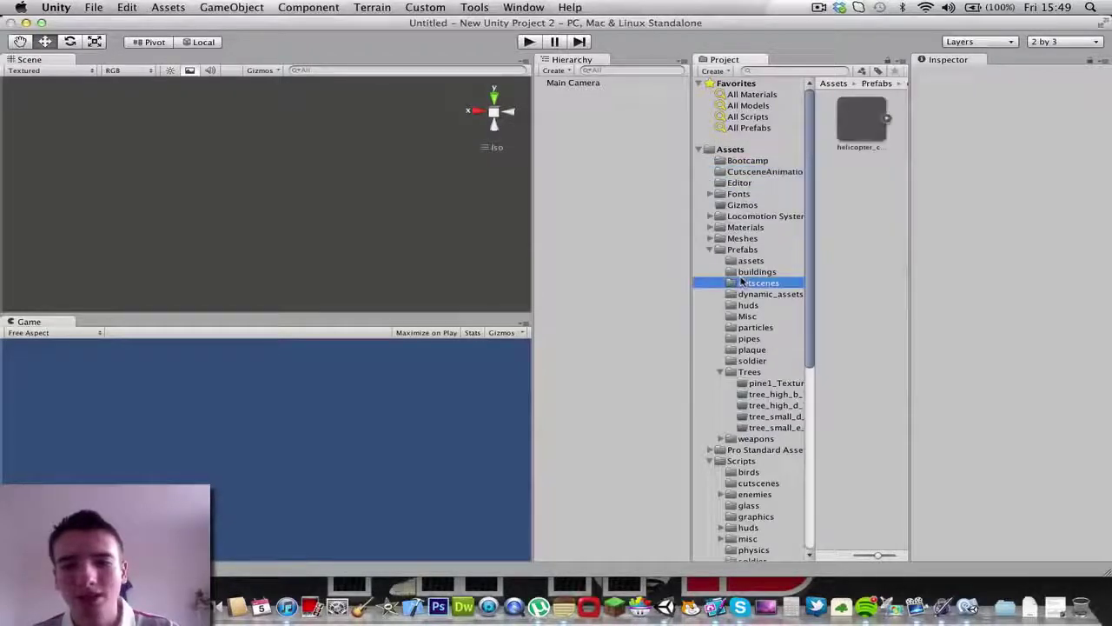
left_click(856, 185)
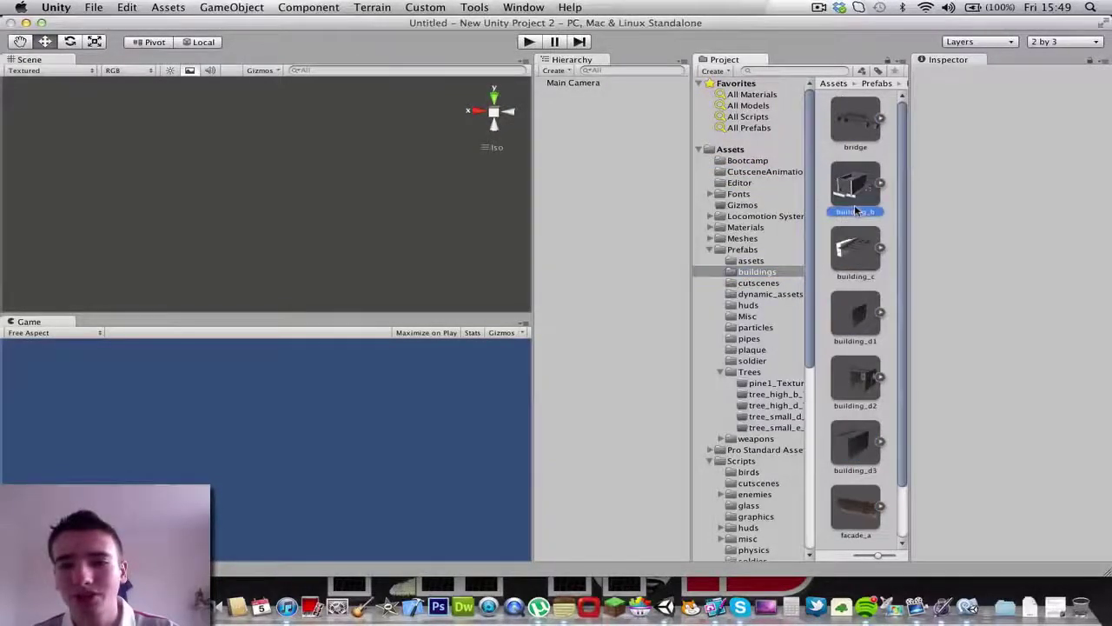
left_click_drag(959, 538, 1001, 533)
left_click(840, 119)
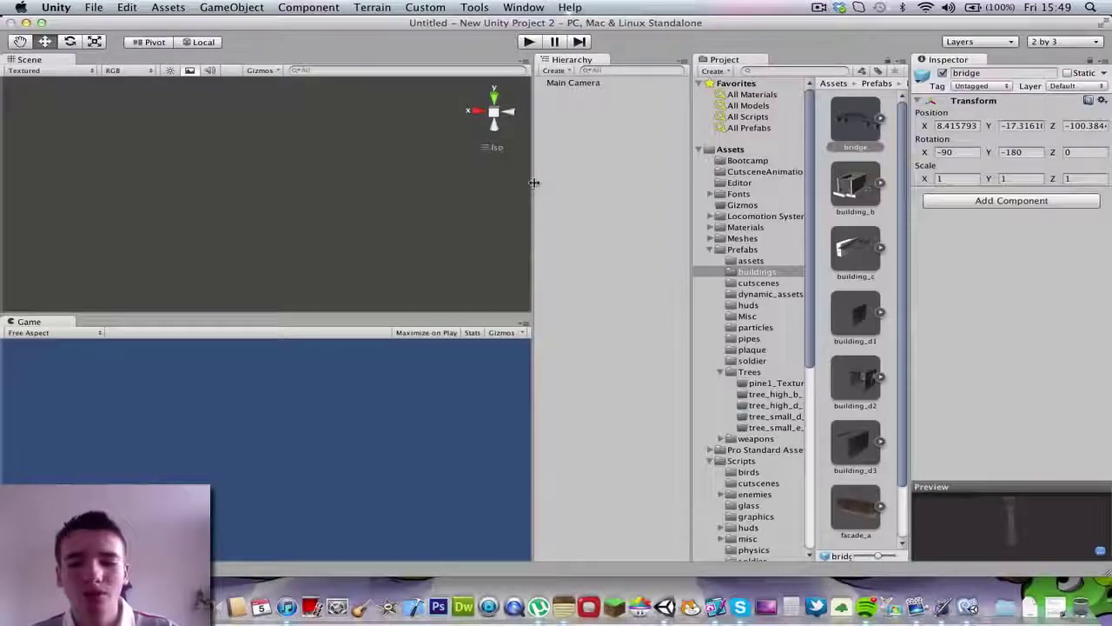
Create a new flat terrain with Terrain > Create Terrain.
left_click(441, 231)
left_click(371, 7)
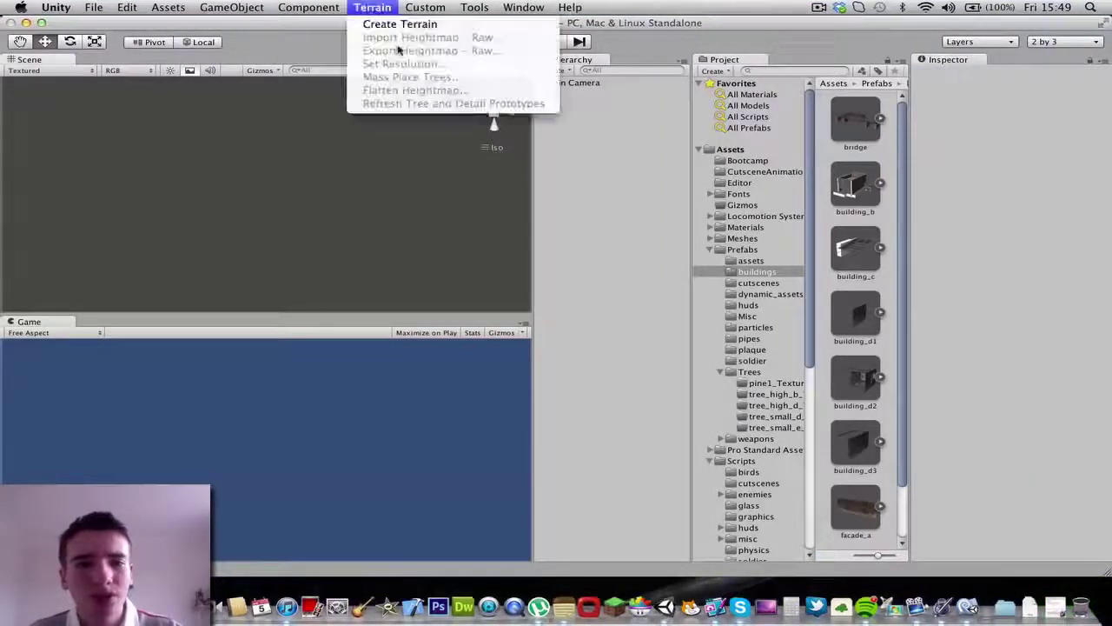
left_click(400, 24)
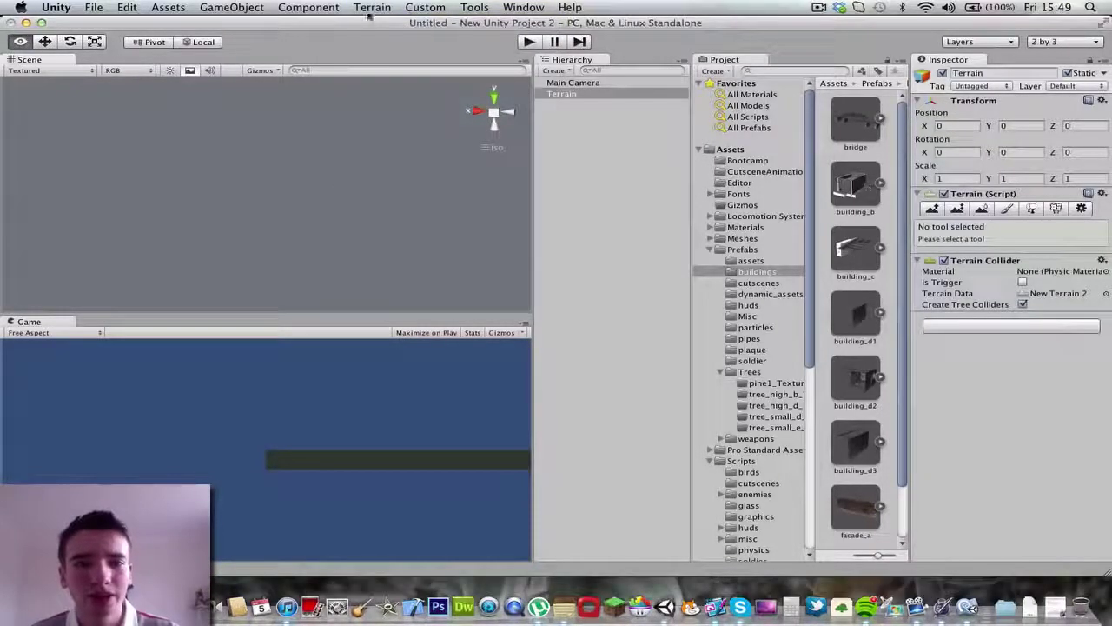
left_click(365, 7)
left_click(367, 151)
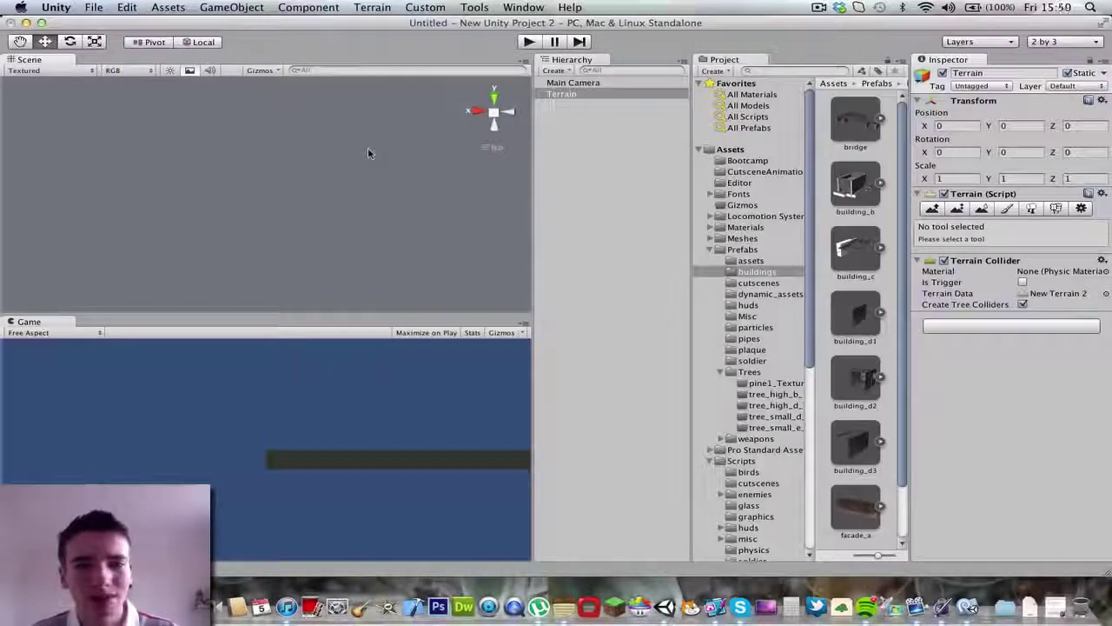
Frame the Terrain in the Scene view, look down on it and select it.
double_click(563, 93)
left_click_drag(347, 165, 117, 259, "alt")
scroll(150, 252, "up", 4)
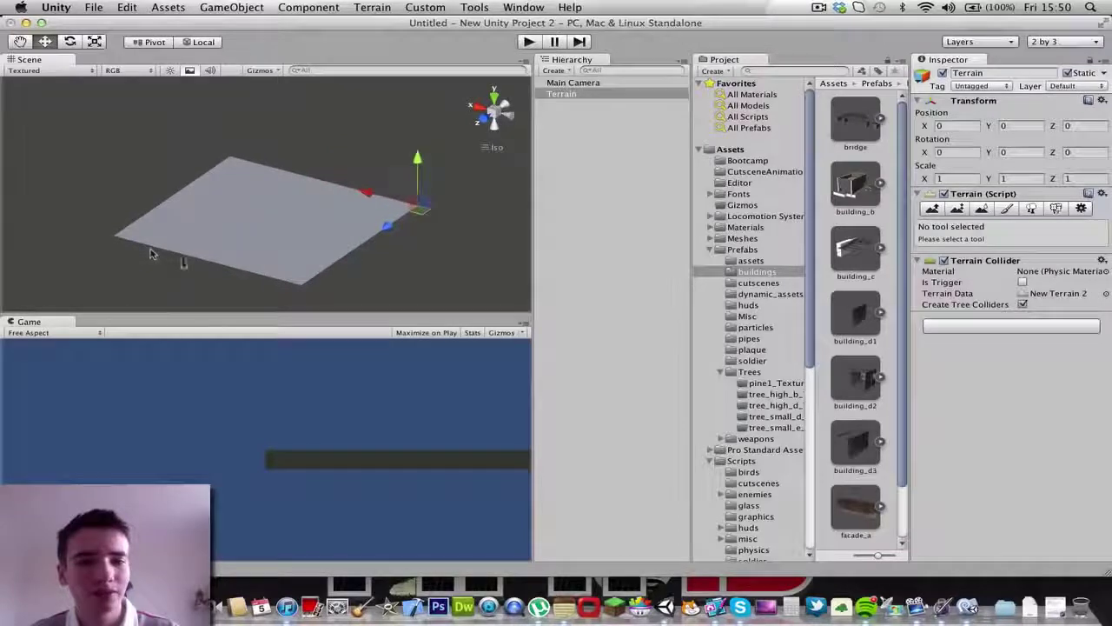
scroll(298, 174, "up", 1)
left_click(562, 93)
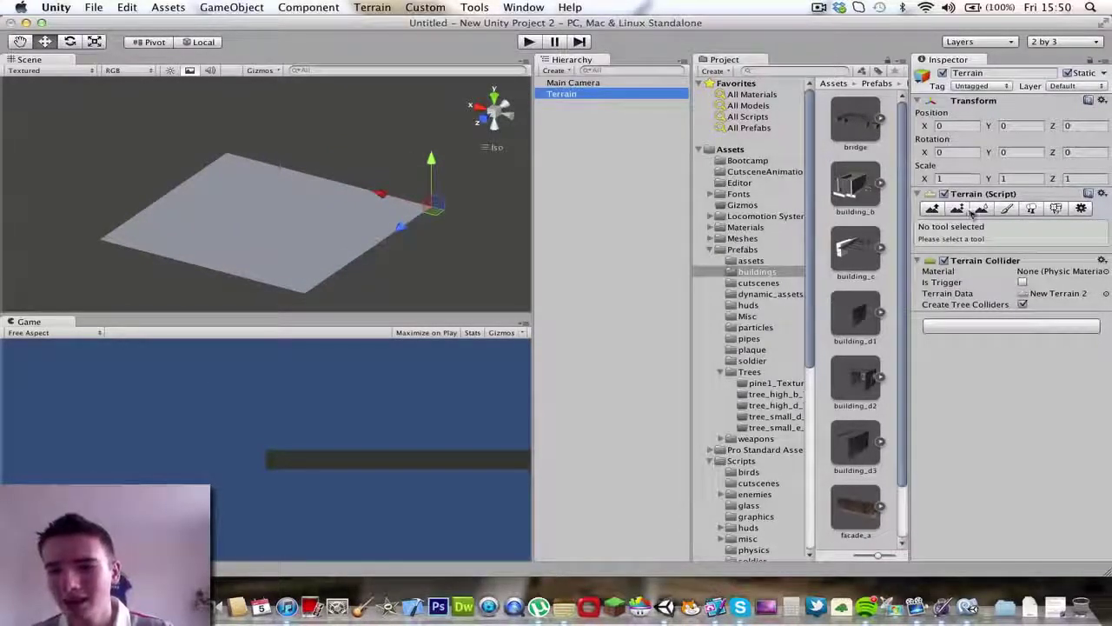
Cycle through the Terrain inspector tools, from Raise/Lower and Smooth Height to Trees, Details and Settings.
left_click(932, 209)
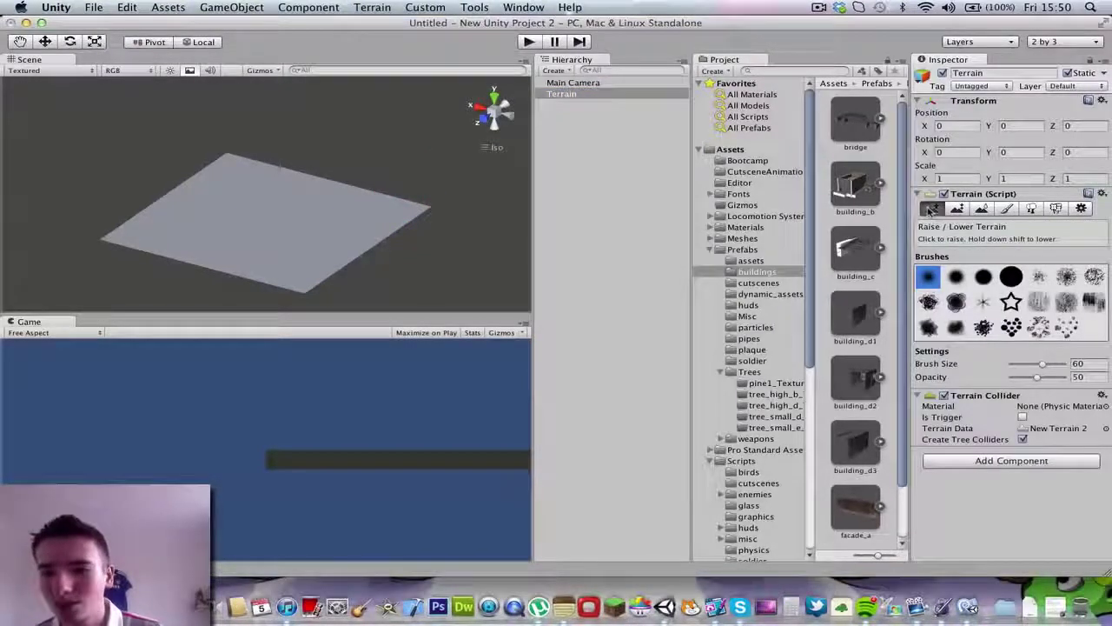
left_click(957, 210)
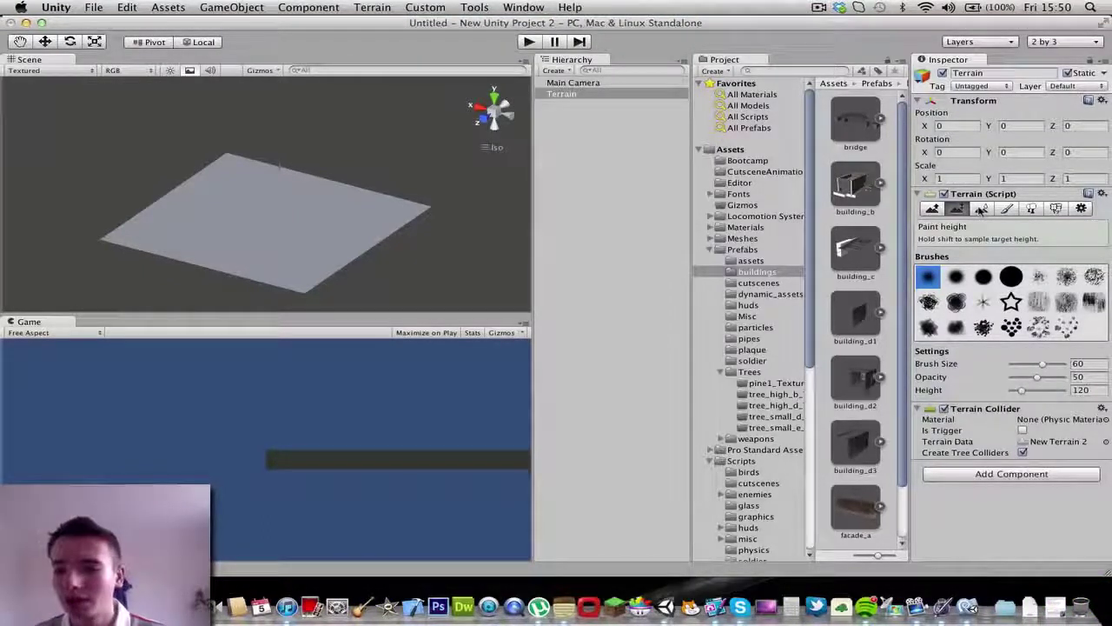
left_click(980, 210)
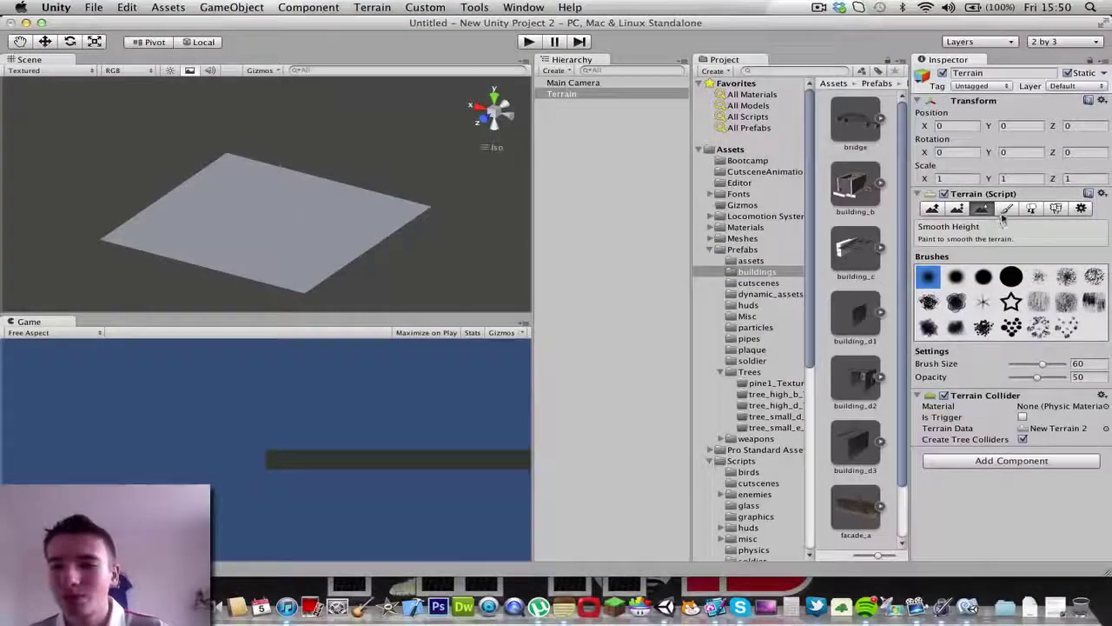
left_click(1006, 209)
left_click(1032, 210)
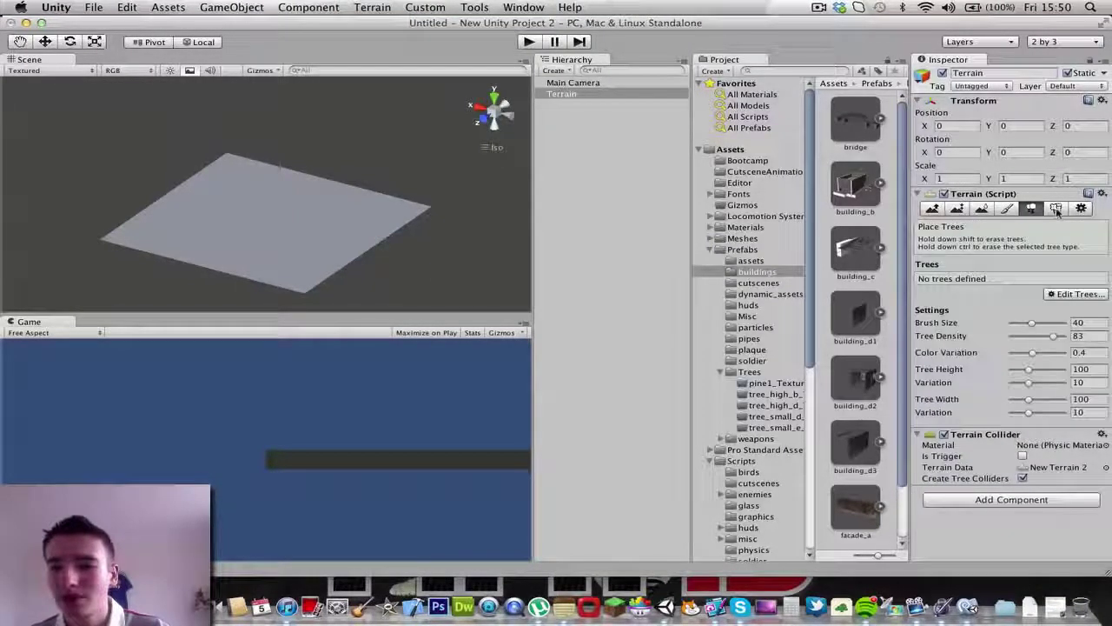
left_click(1056, 210)
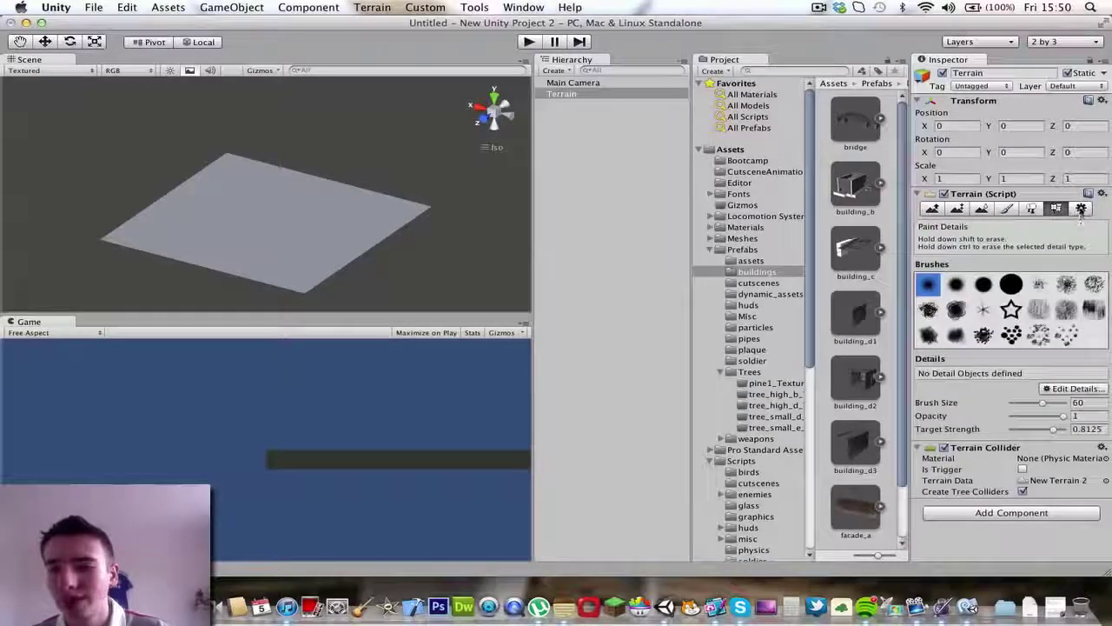
left_click(1080, 210)
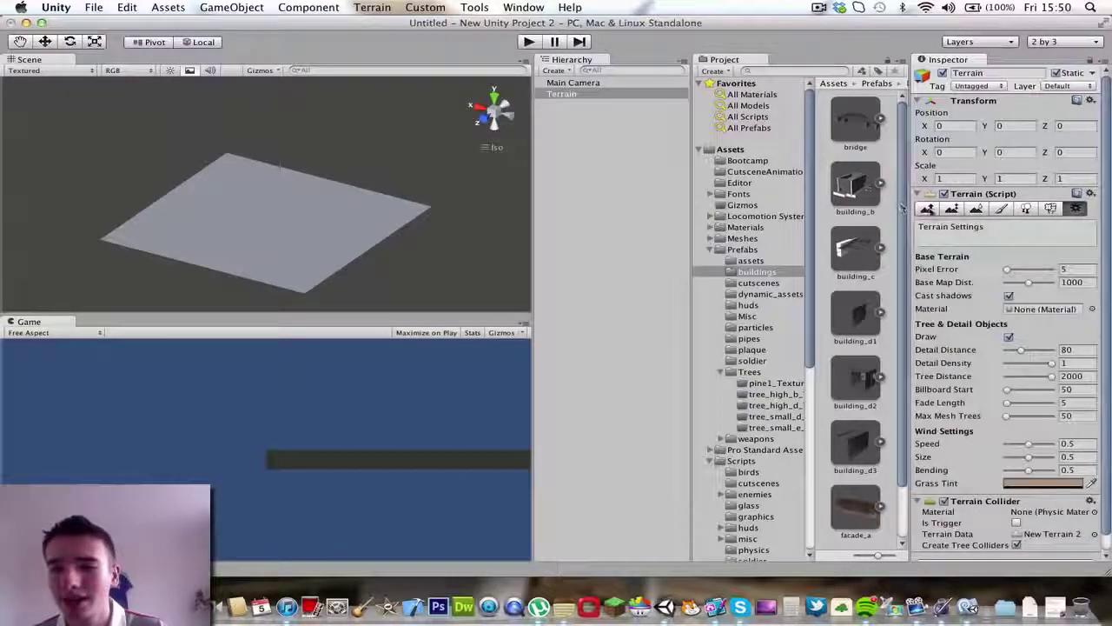
left_click(929, 210)
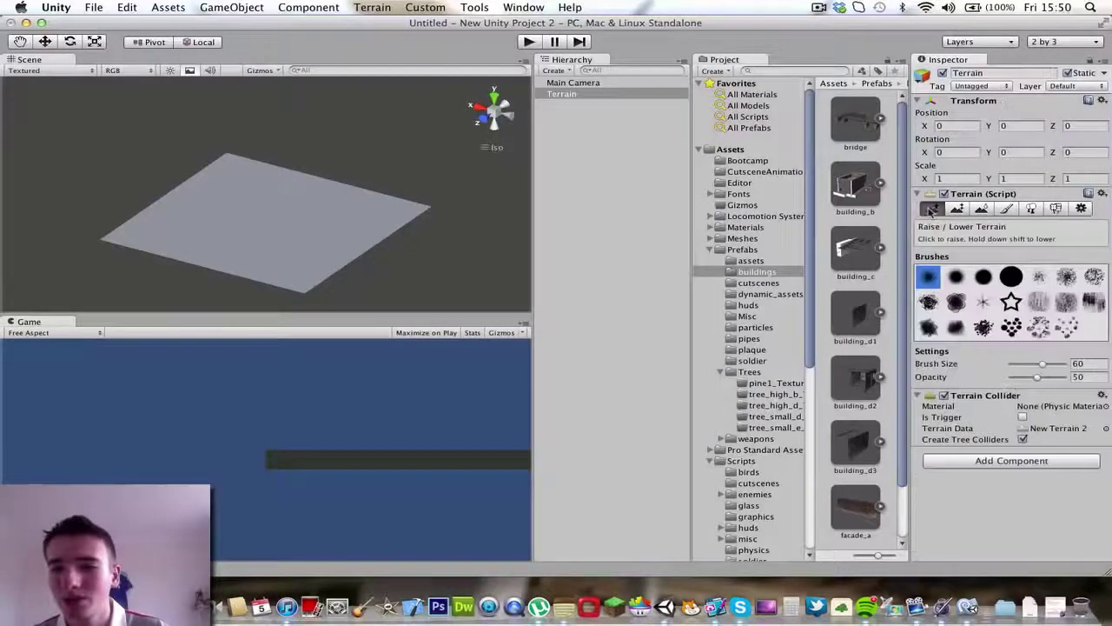
Under Paint Texture, choose a textured brush and open the Add Terrain Texture dialog.
left_click(1007, 210)
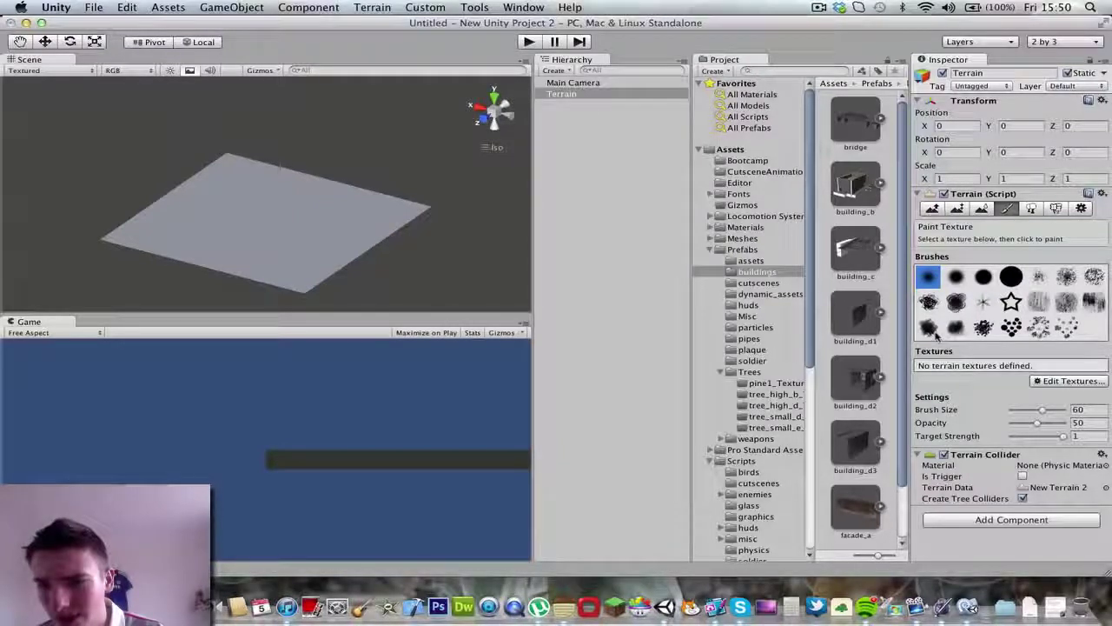
left_click(1067, 278)
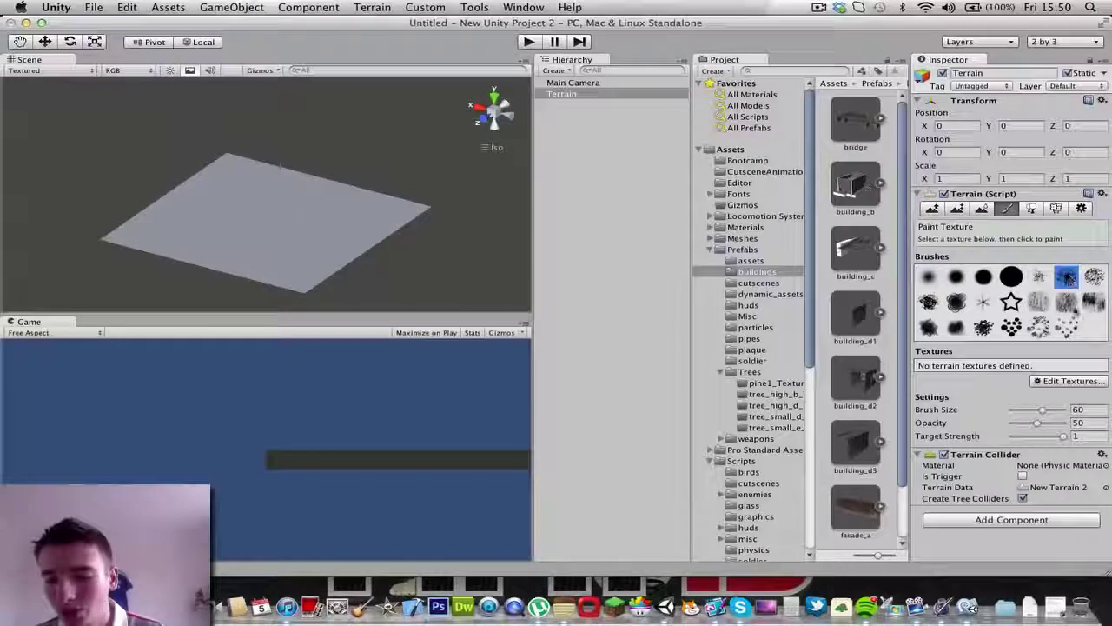
left_click(1072, 381)
left_click(1061, 388)
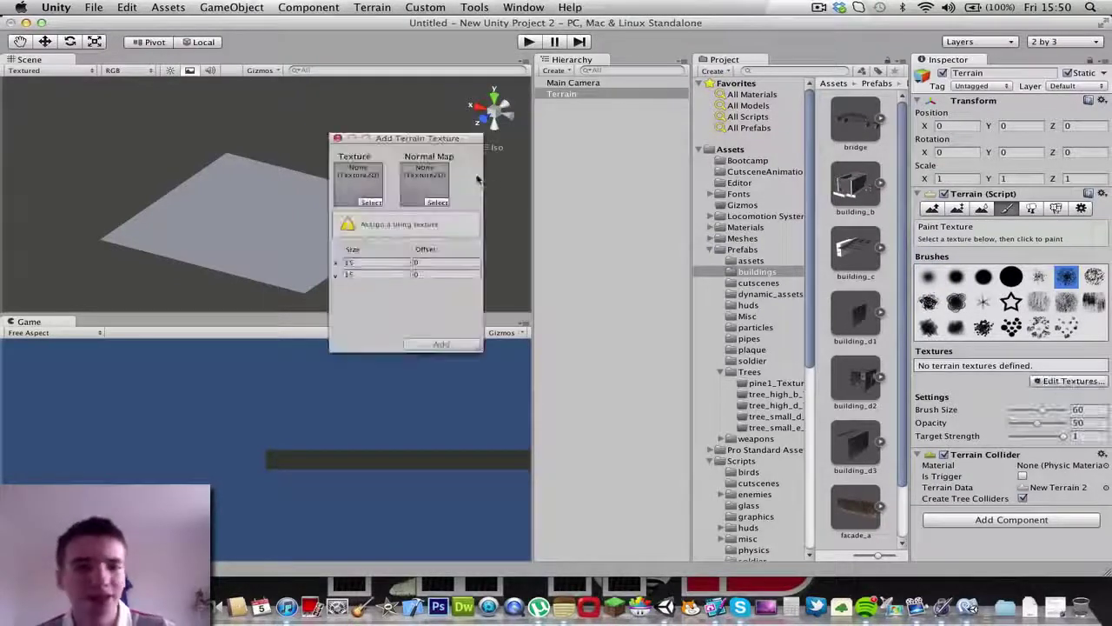
Search 'fore' in the texture picker, assign forest2 and add it to cover the terrain.
left_click(371, 201)
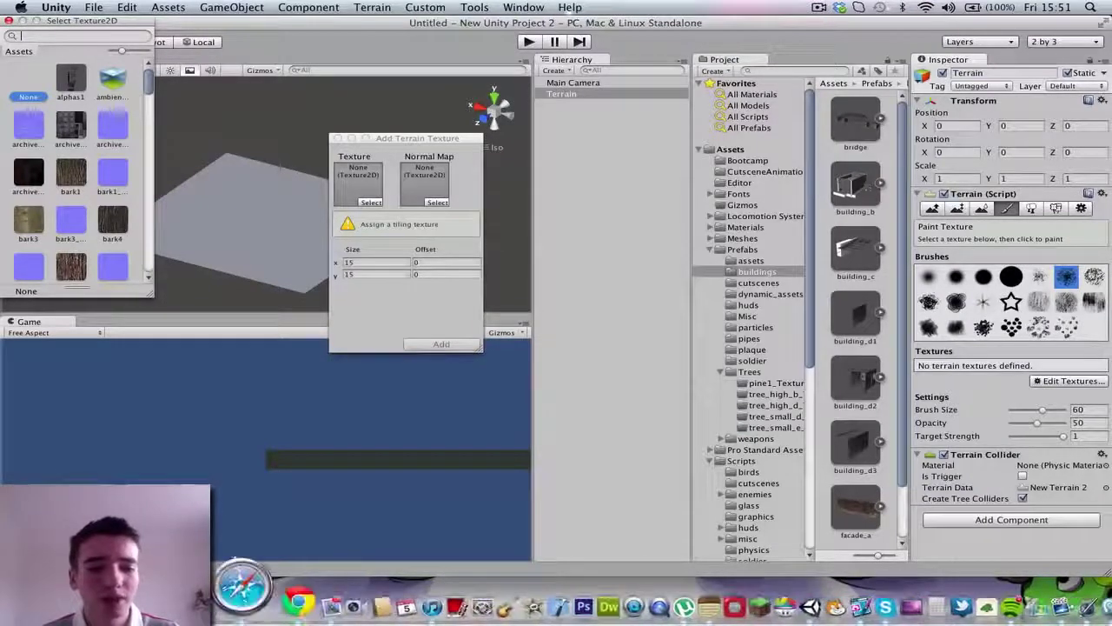
scroll(741, 475, "down", 10)
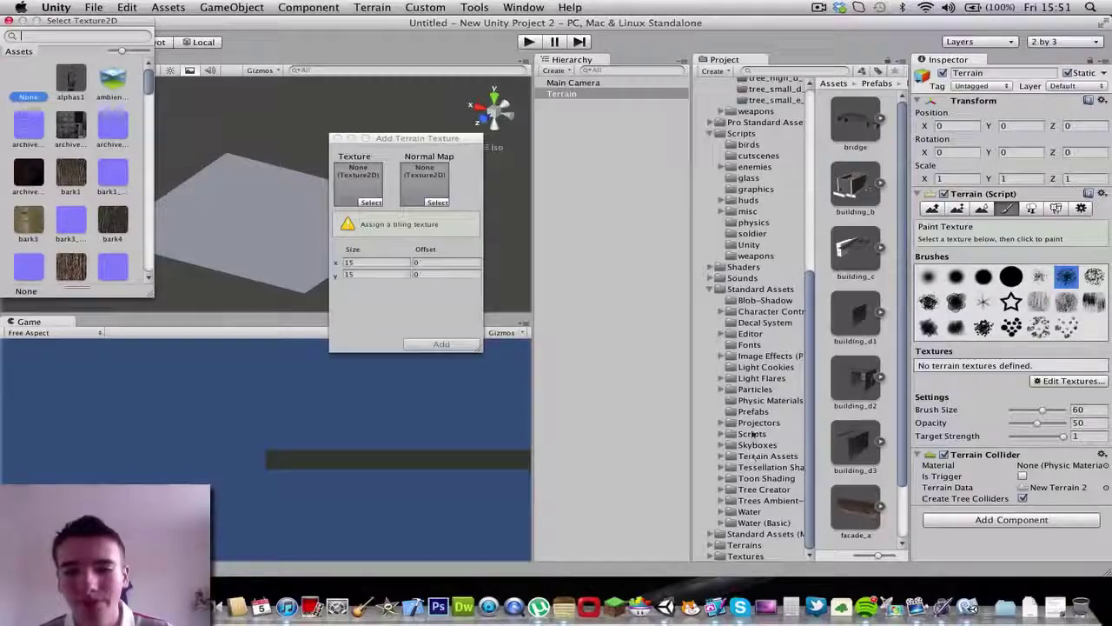
scroll(753, 433, "up", 10)
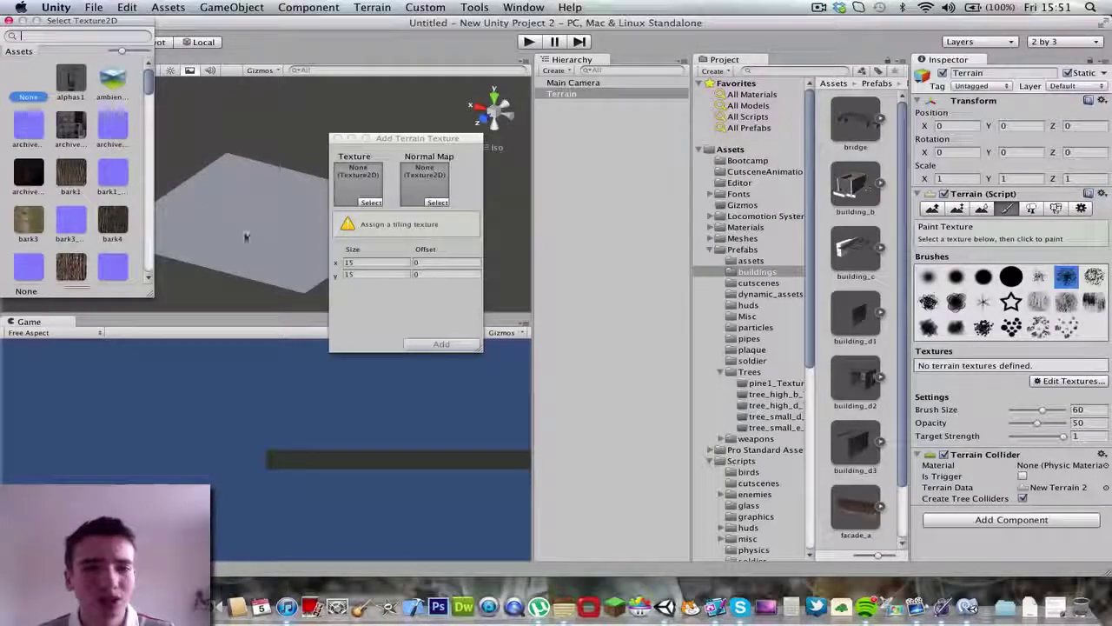
scroll(60, 211, "down", 5)
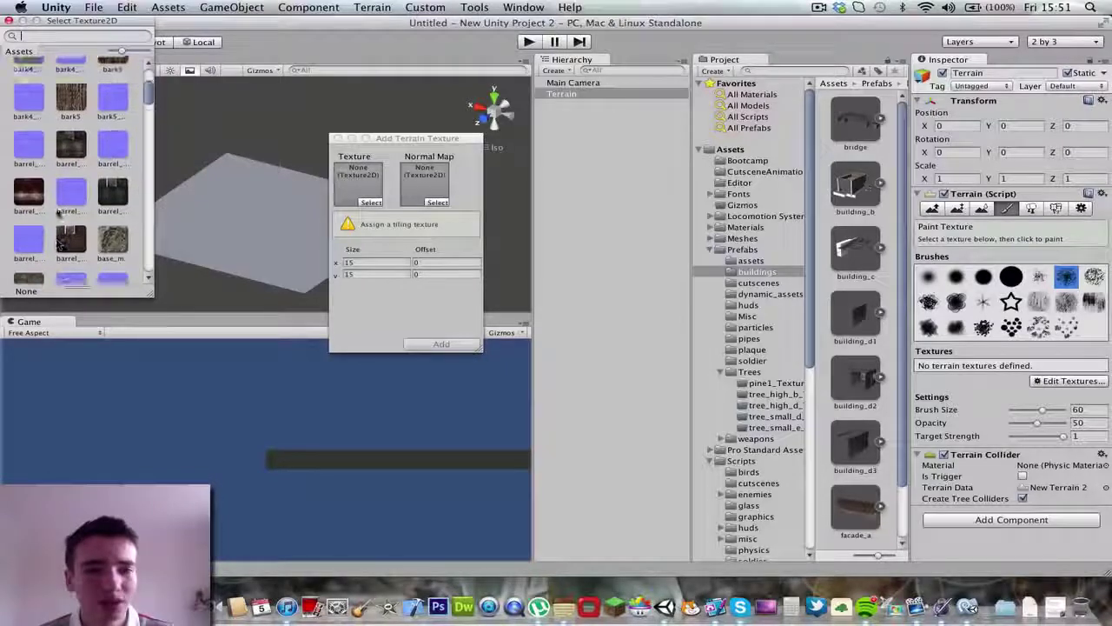
scroll(60, 211, "down", 3)
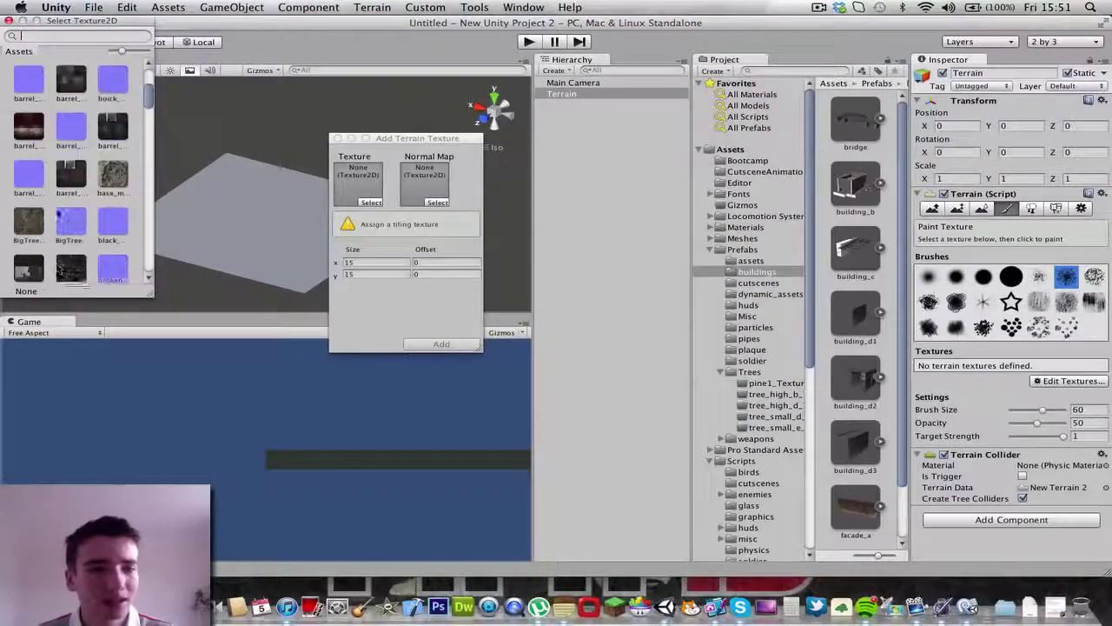
left_click(77, 36)
type("fore")
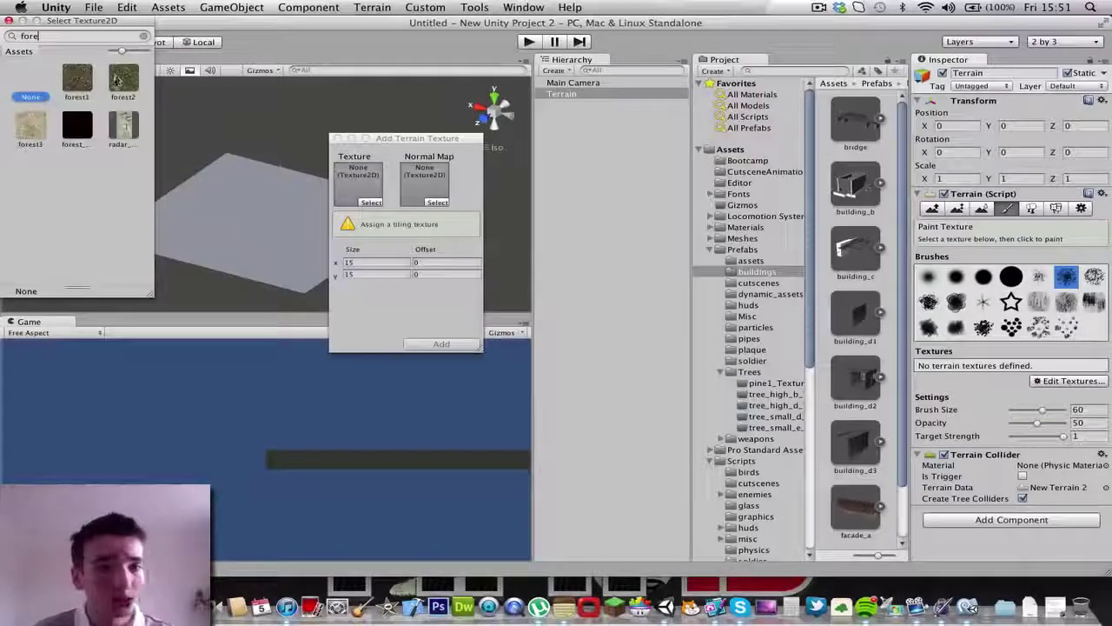
double_click(117, 78)
left_click(441, 343)
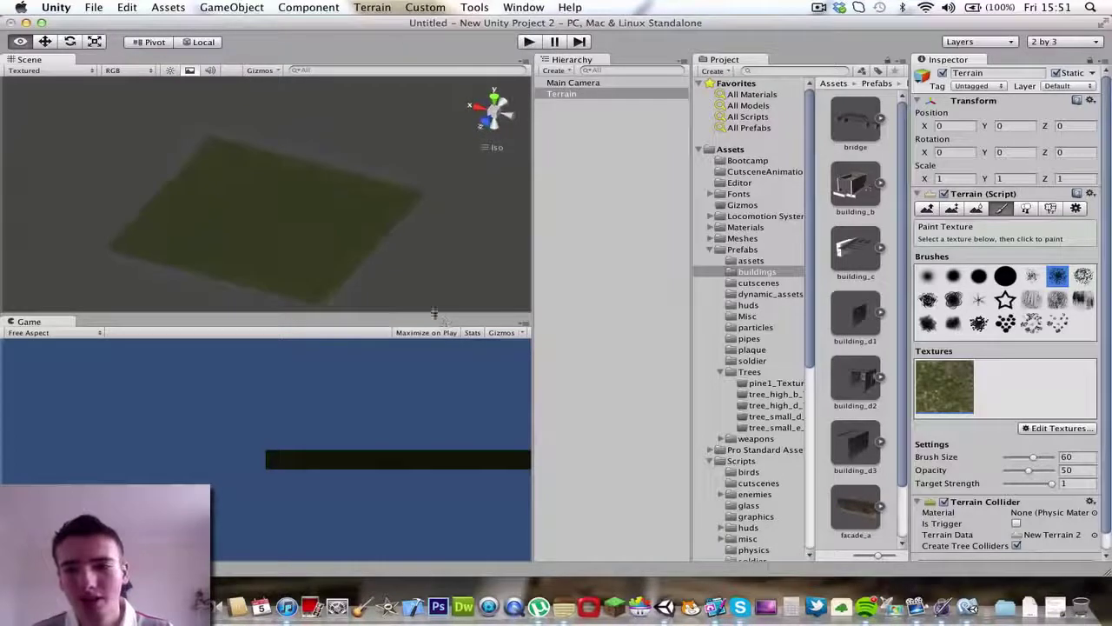
Orbit to a lower angle over the grass terrain and switch the Scene view from Iso to Persp.
key("alt")
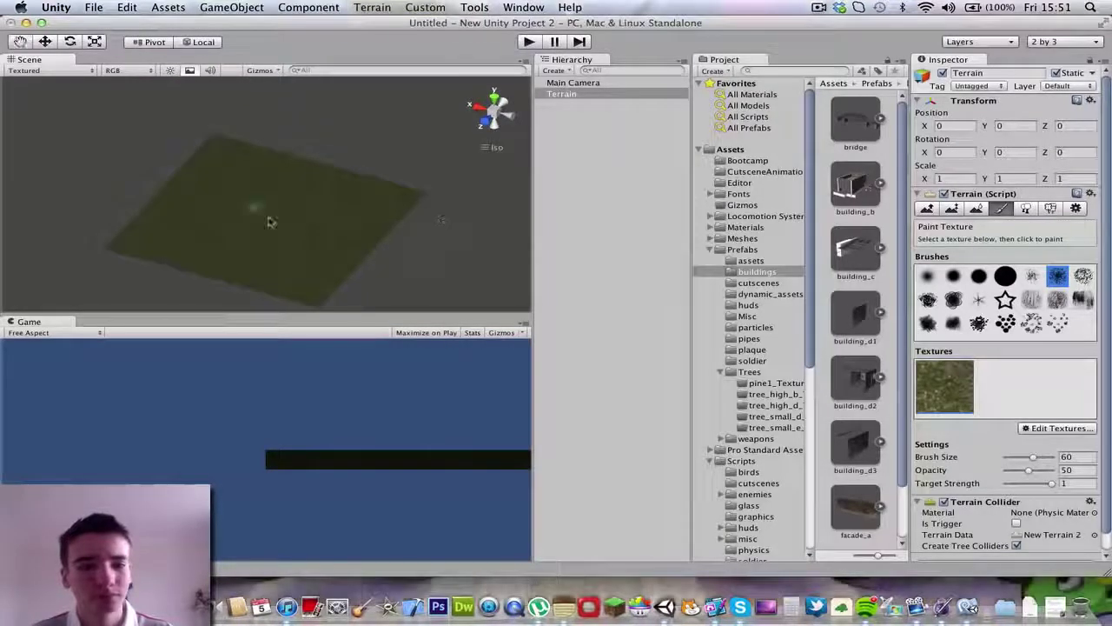
left_click_drag(269, 221, 395, 300, "alt")
left_click(493, 113)
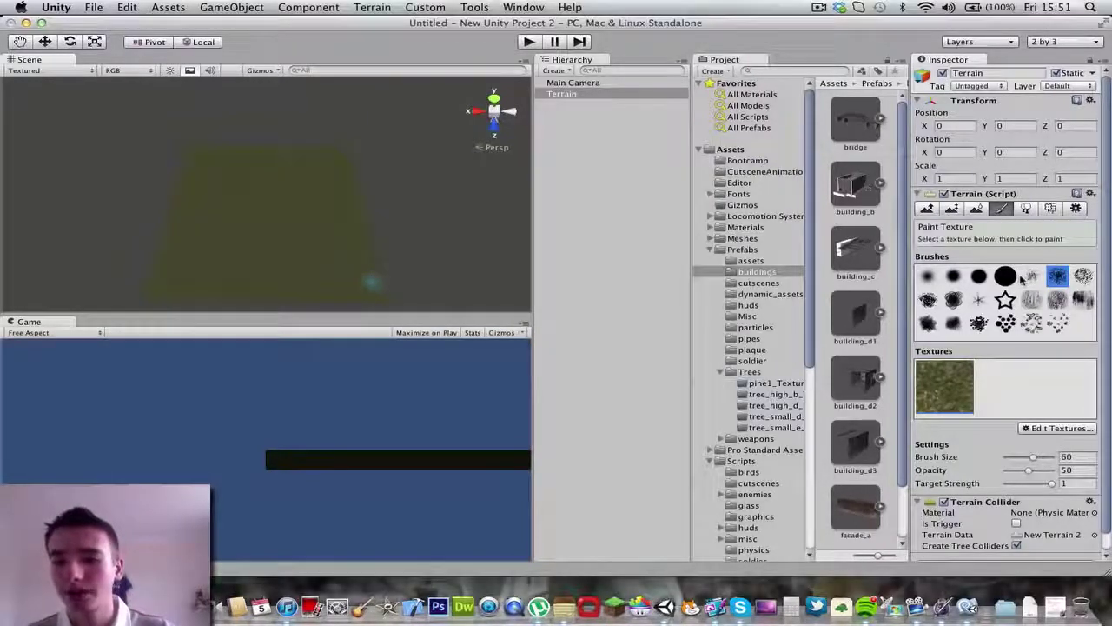
Open the Add Terrain Texture dialog again for a second texture.
left_click(1039, 429)
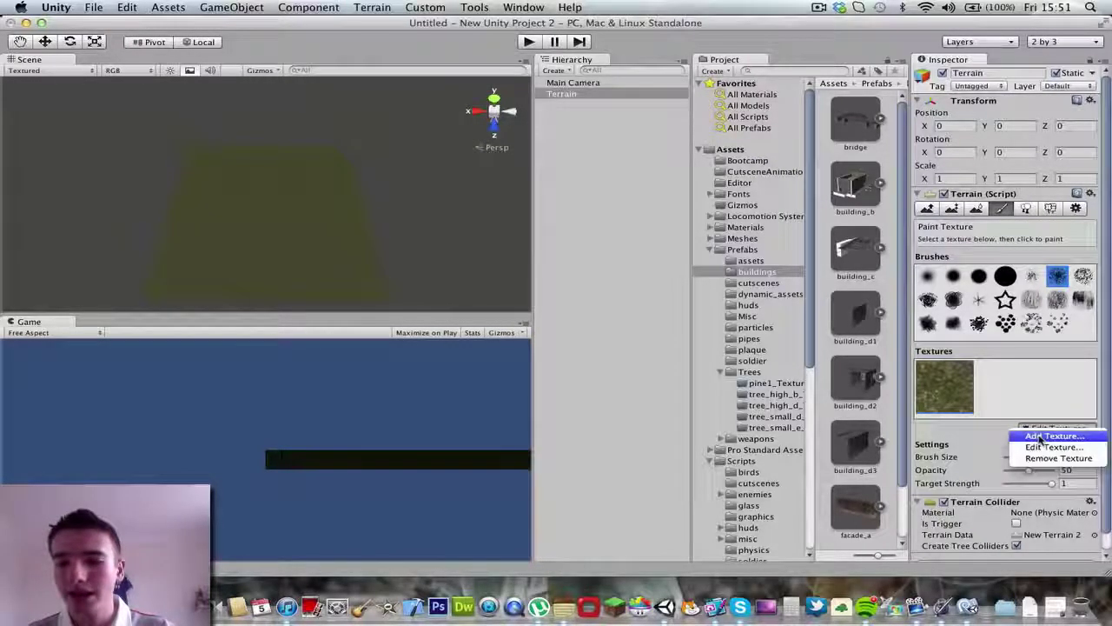
left_click(1043, 434)
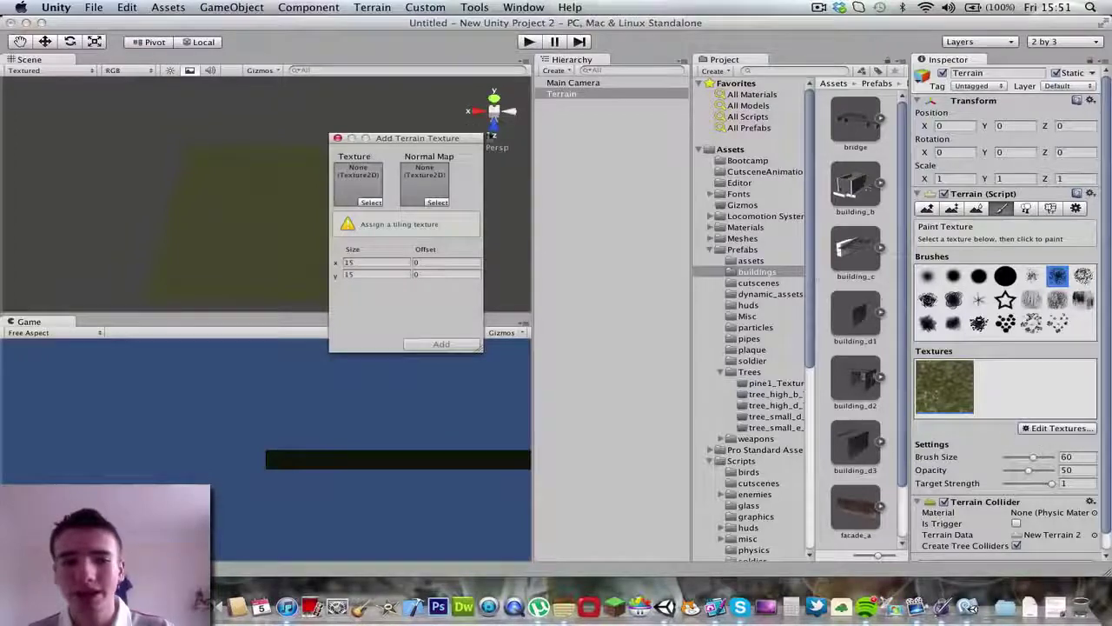
key("Escape")
left_click(1055, 430)
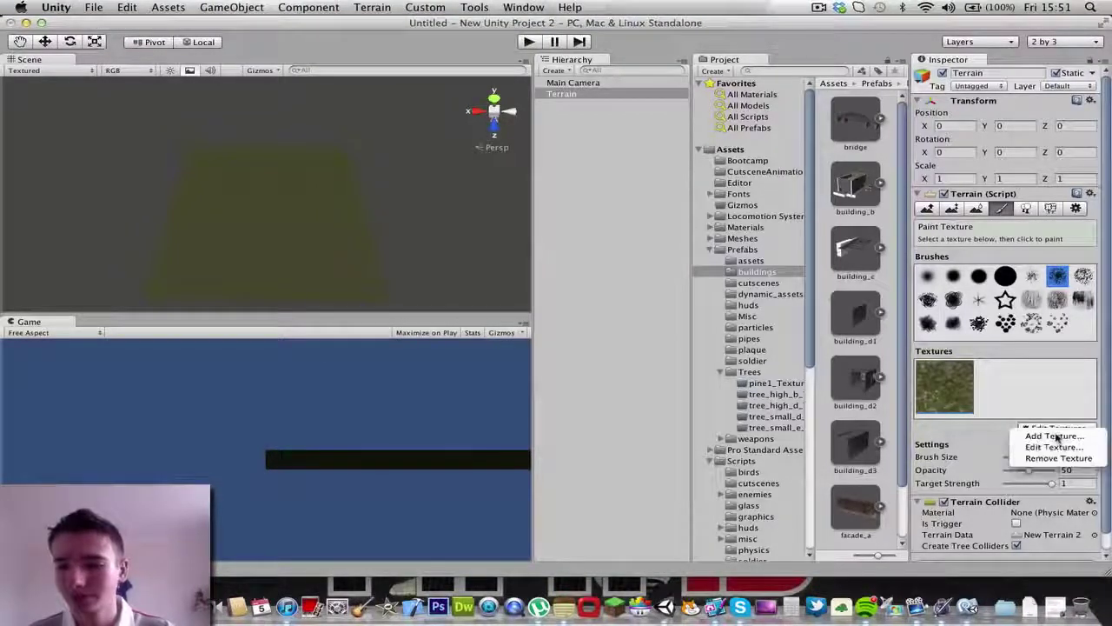
left_click(1054, 435)
Search 'for' in the picker, add forest3 and select it as the painting texture.
left_click(371, 202)
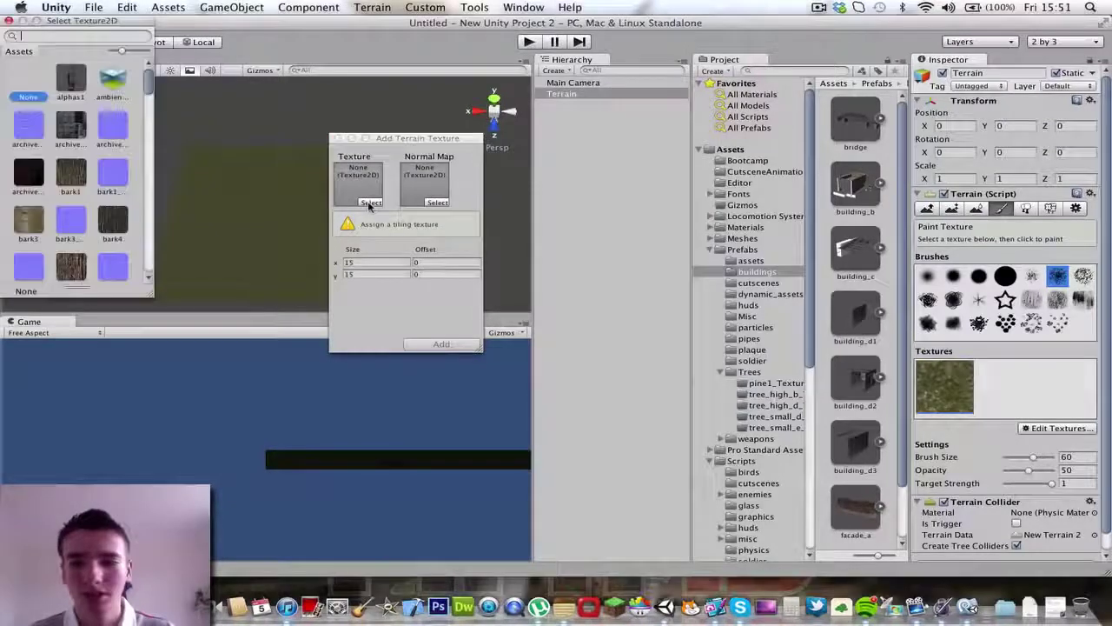
left_click_drag(74, 20, 262, 70)
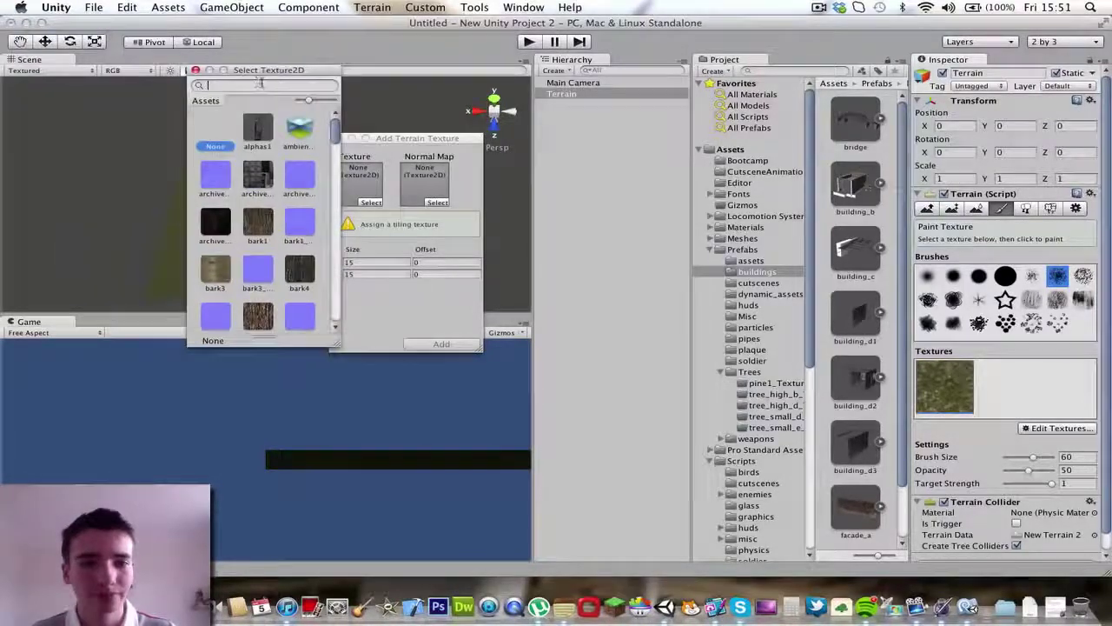
type("sand")
key("BackSpace")
key("BackSpace")
key("BackSpace")
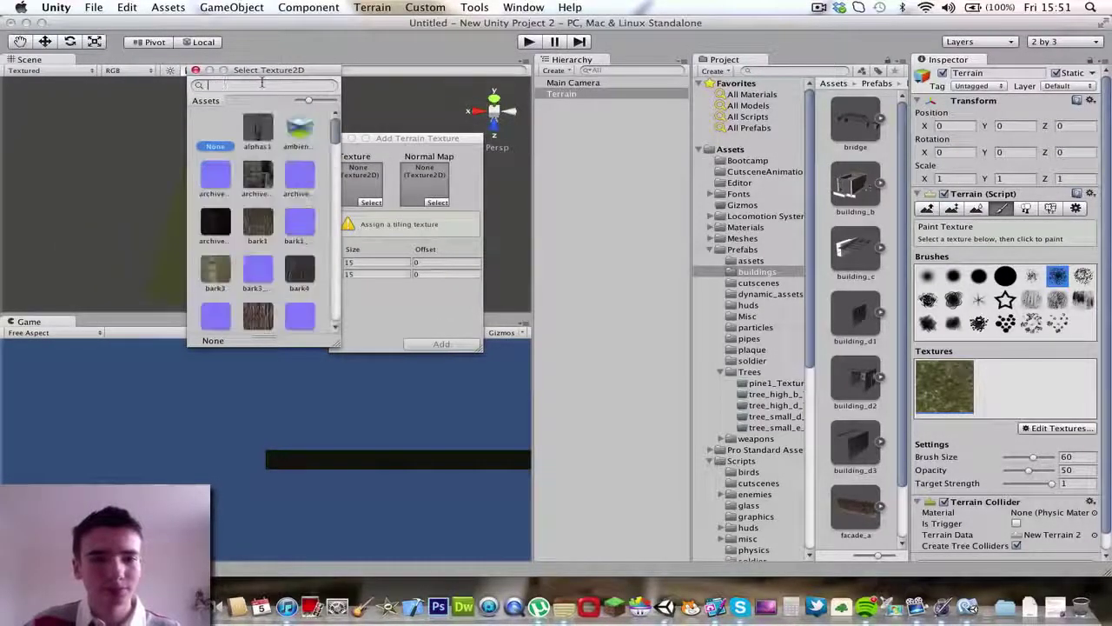
type("for")
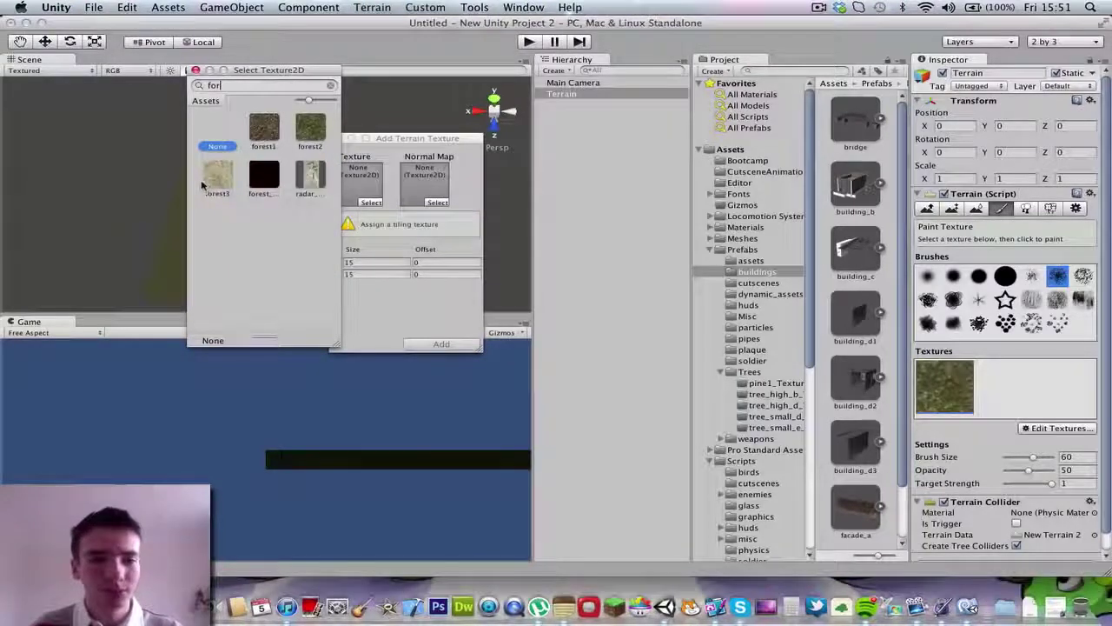
left_click(208, 183)
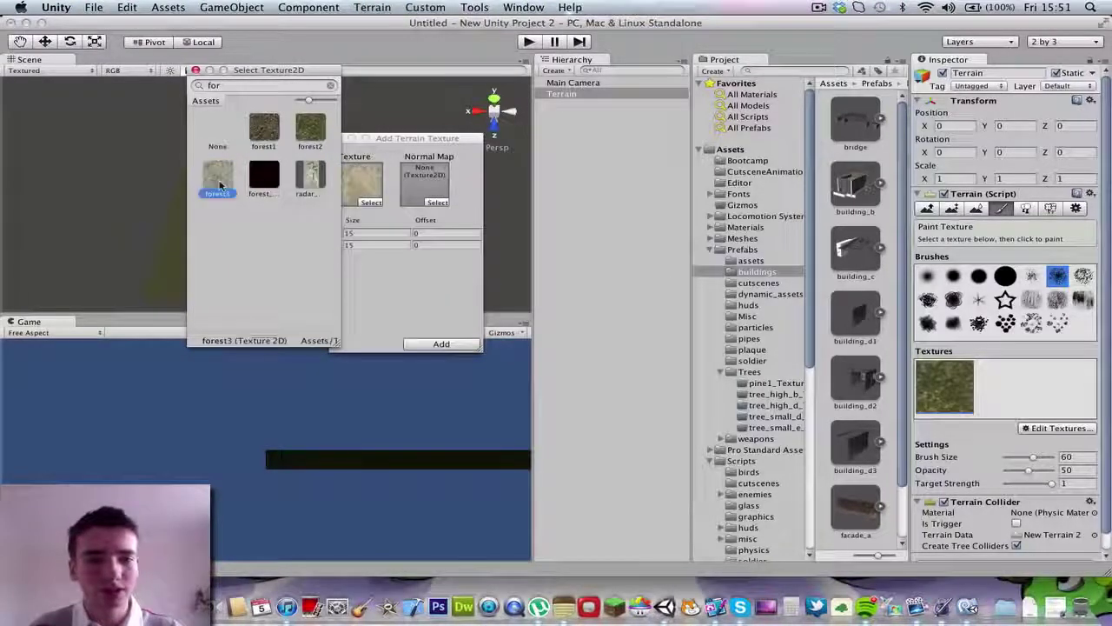
left_click(461, 344)
left_click(459, 344)
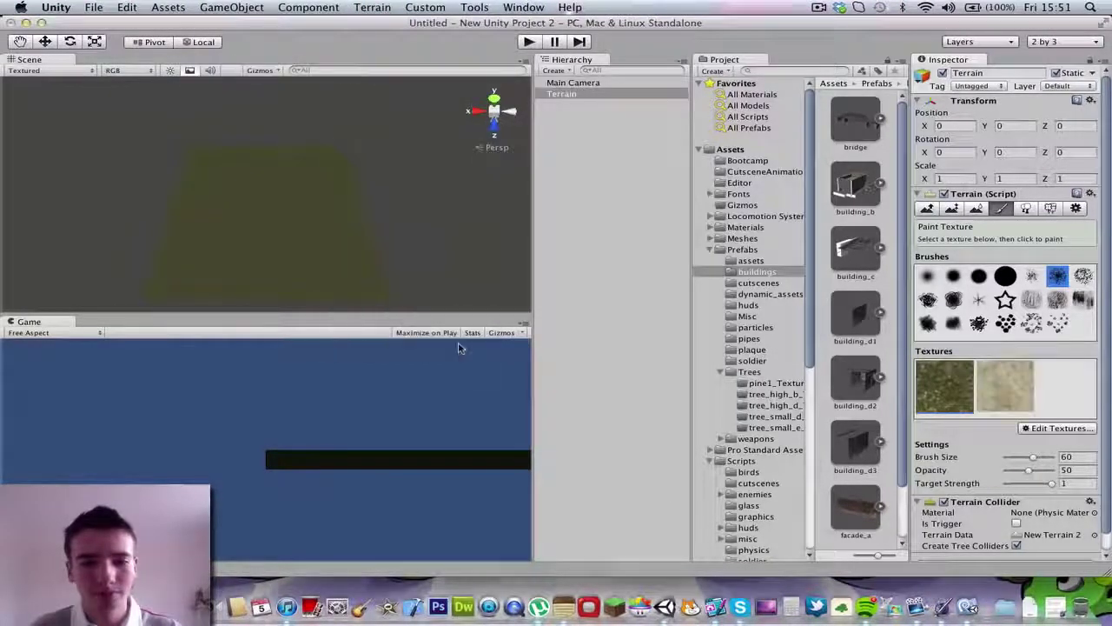
left_click(996, 385)
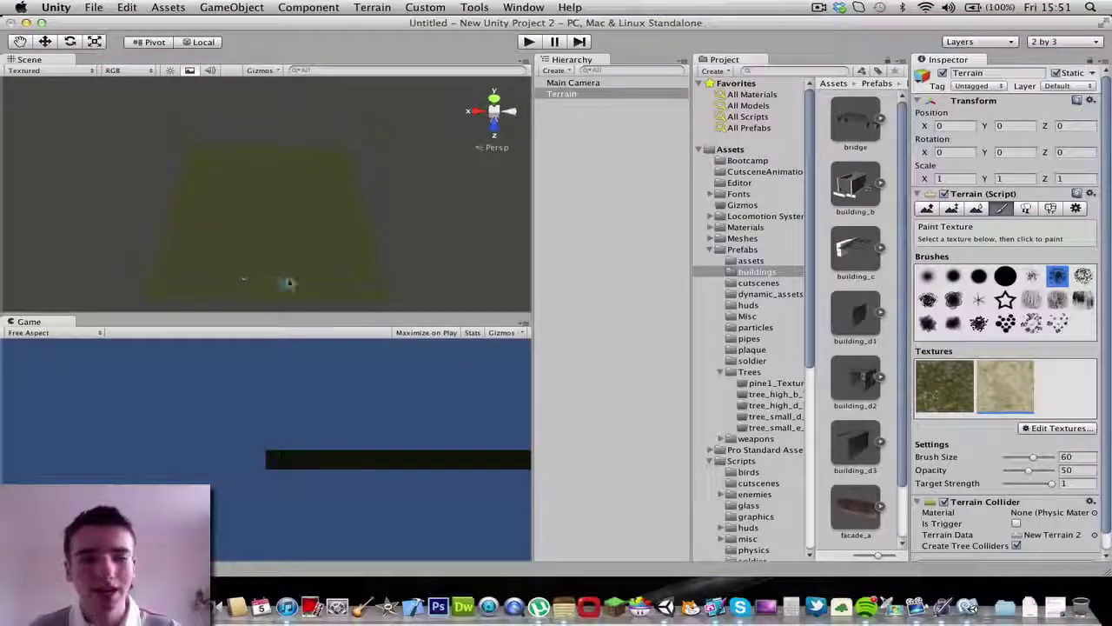
left_click(928, 277)
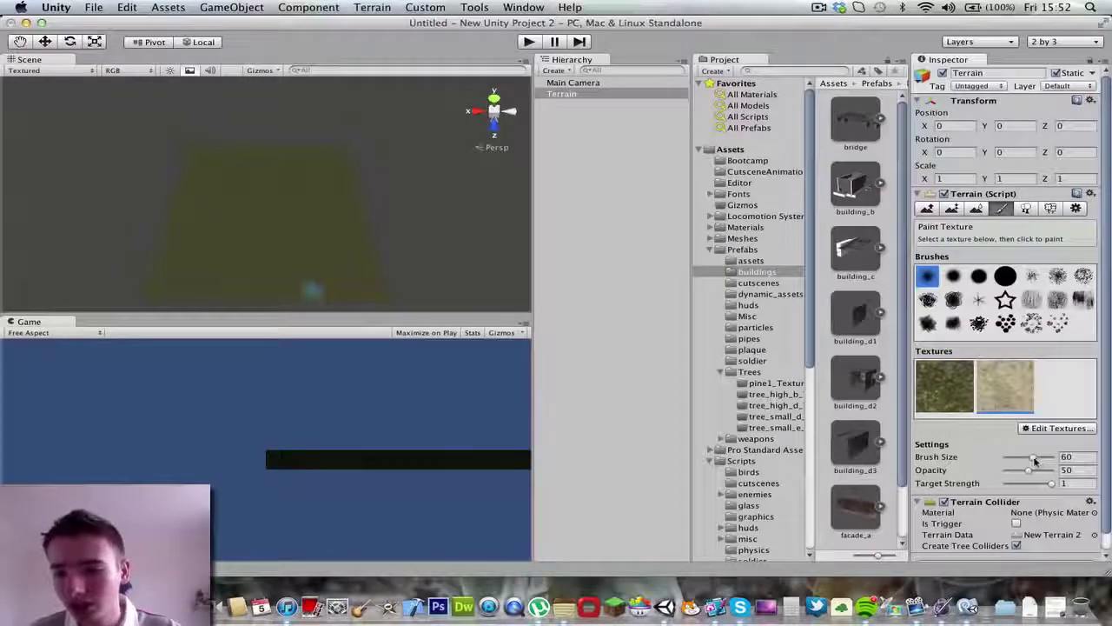
left_click_drag(1037, 460, 1046, 458)
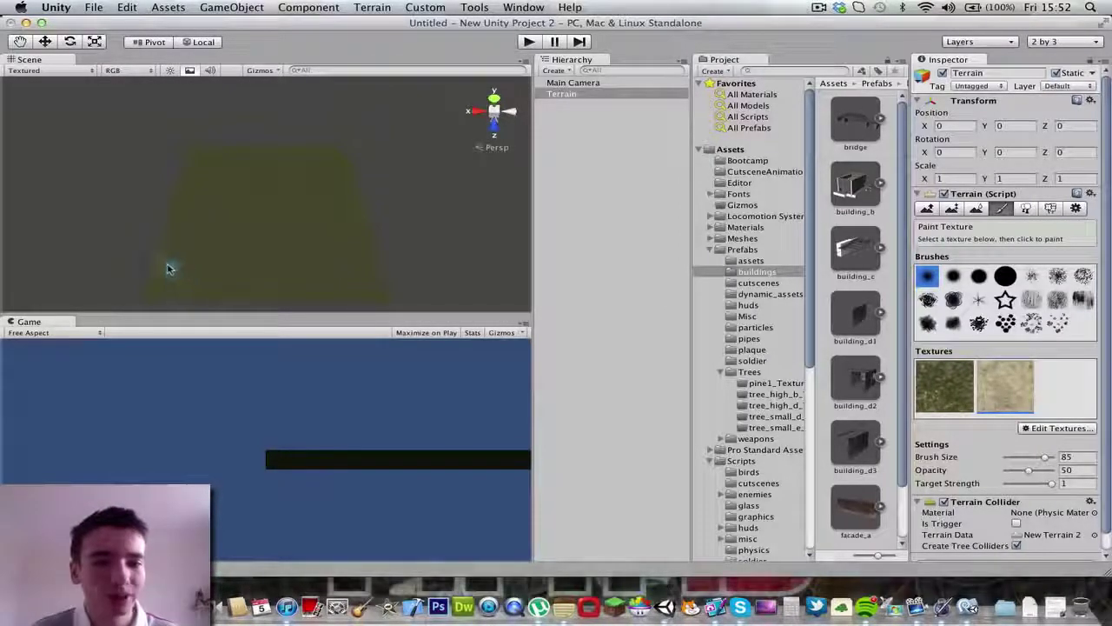
left_click_drag(176, 277, 258, 283)
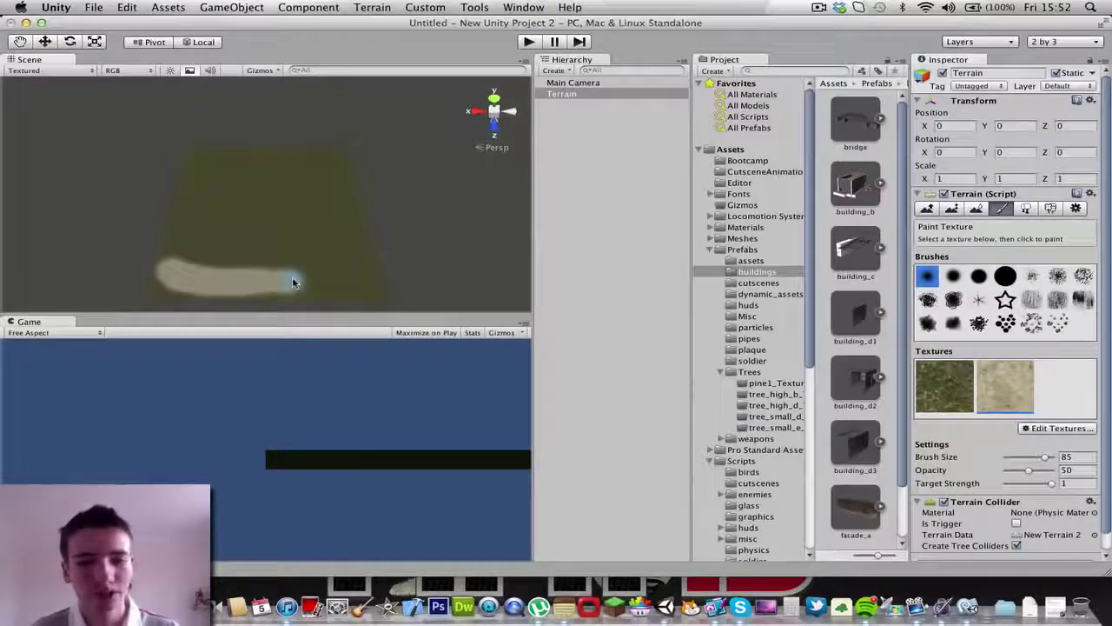
key("super+z")
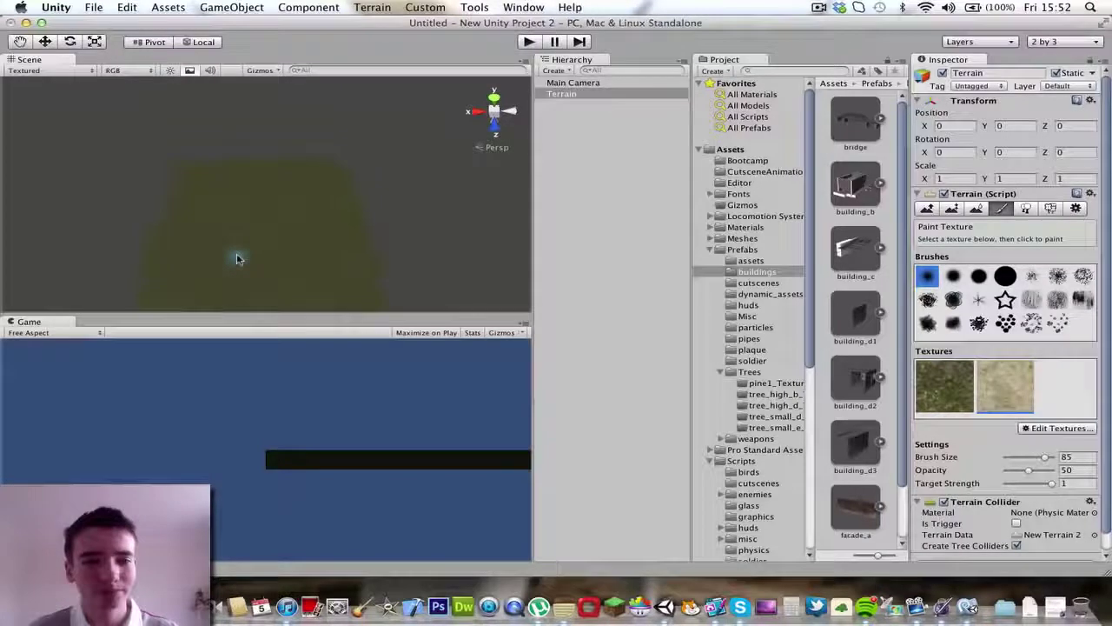
left_click_drag(238, 258, 246, 339, "alt")
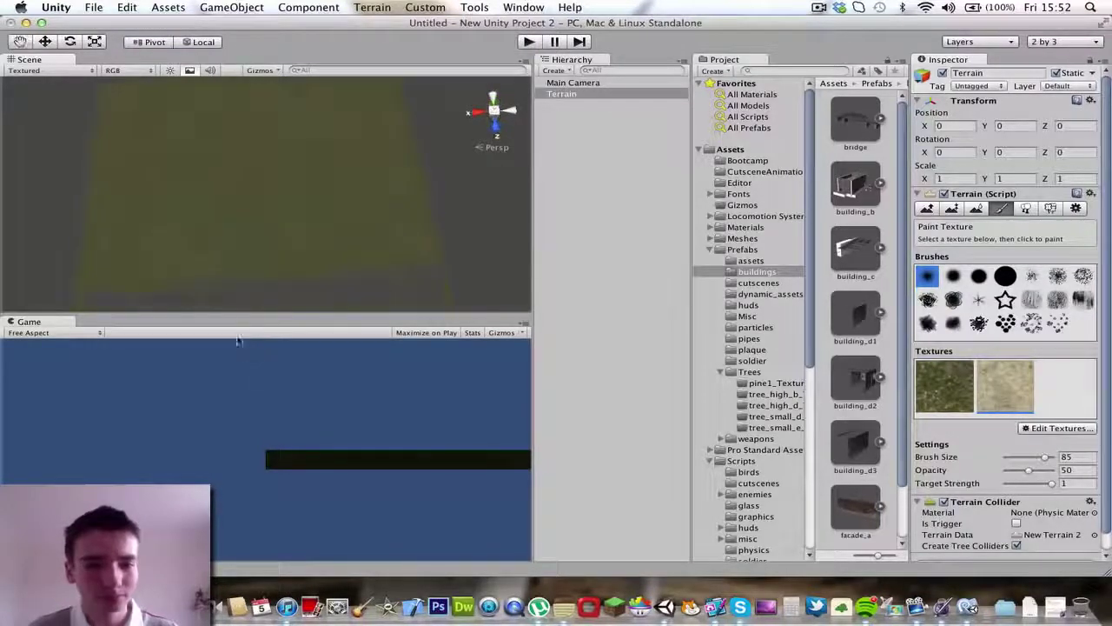
scroll(179, 297, "up", 5)
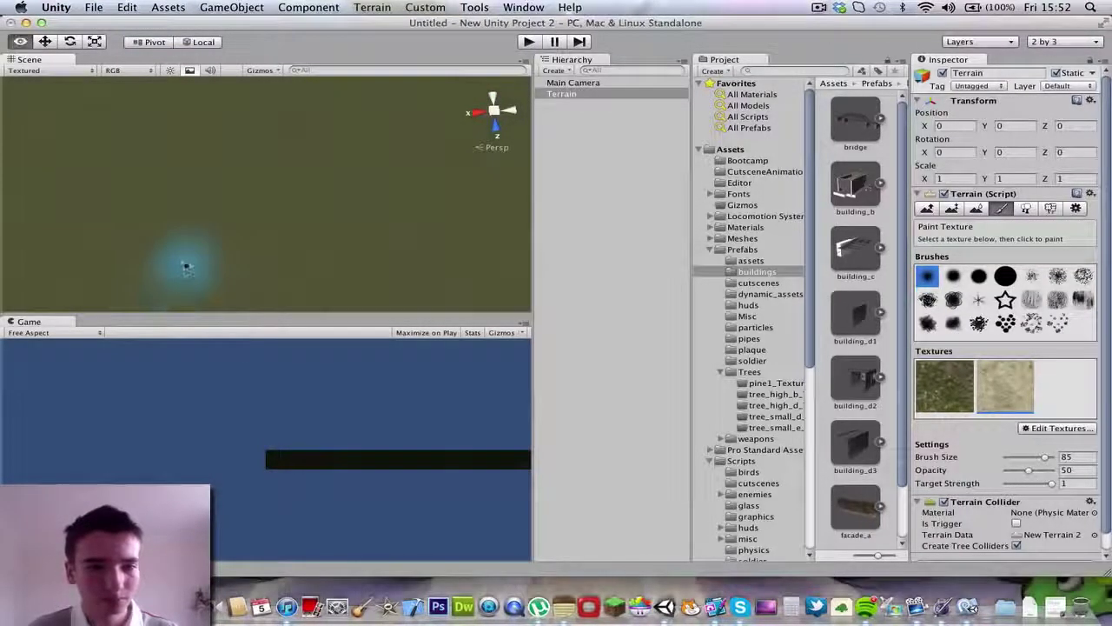
left_click_drag(217, 317, 186, 318, "alt")
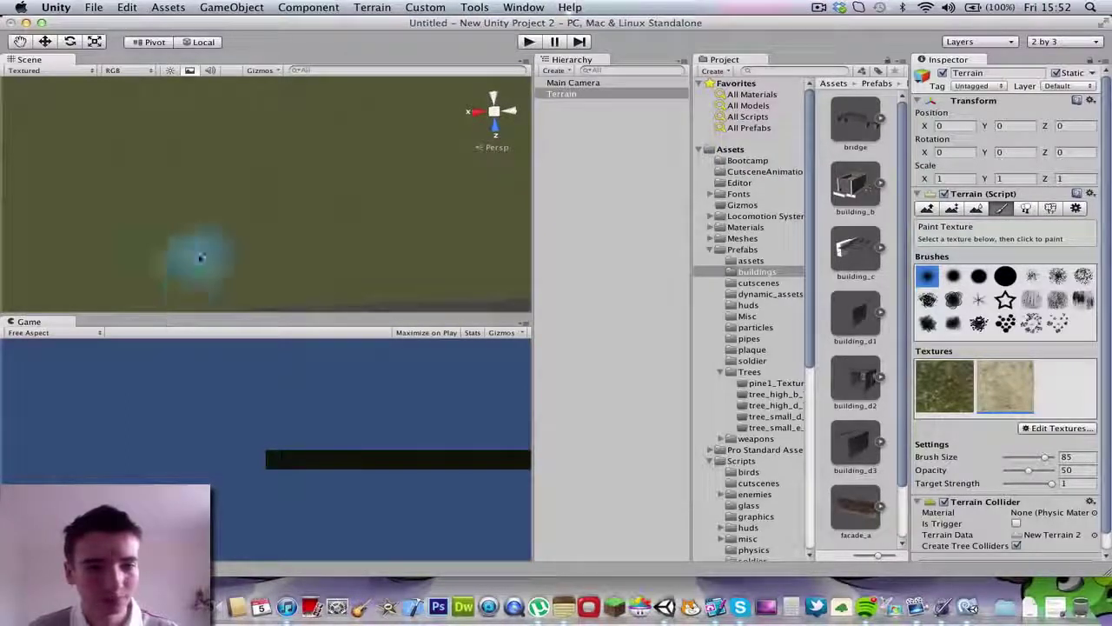
mouse_move(198, 258)
left_mouse_down("alt")
mouse_move(235, 249)
mouse_move(181, 251)
left_mouse_up("alt")
scroll(186, 233, "down", 2)
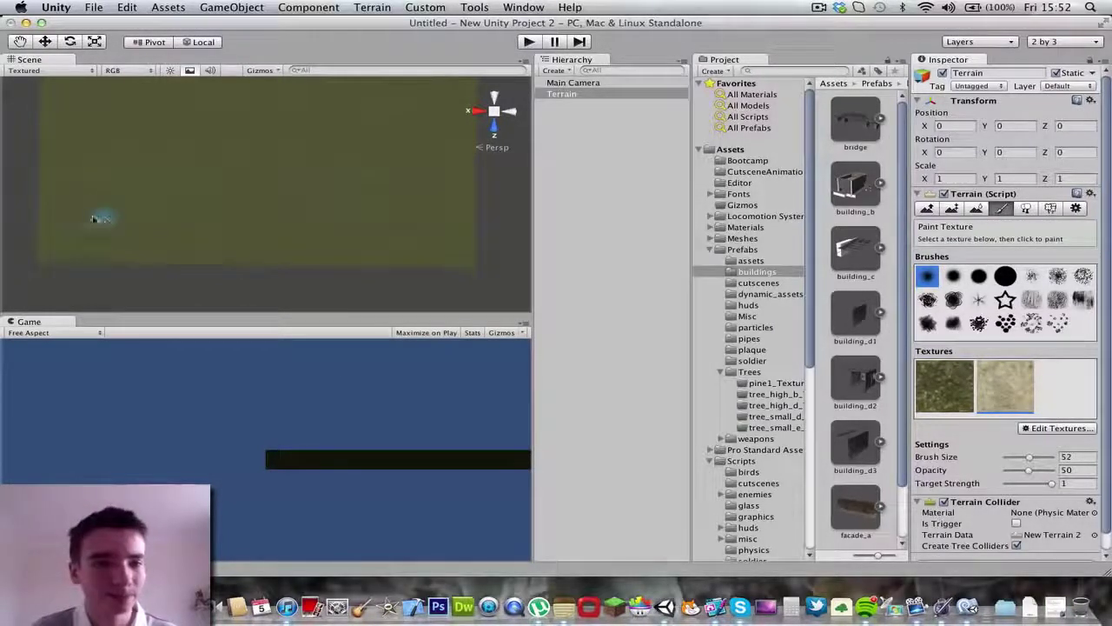
Paint a forest3 sand stroke across the terrain, curving it upward toward the far edge.
mouse_move(93, 219)
left_mouse_down()
mouse_move(261, 227)
mouse_move(377, 214)
mouse_move(360, 215)
left_mouse_up()
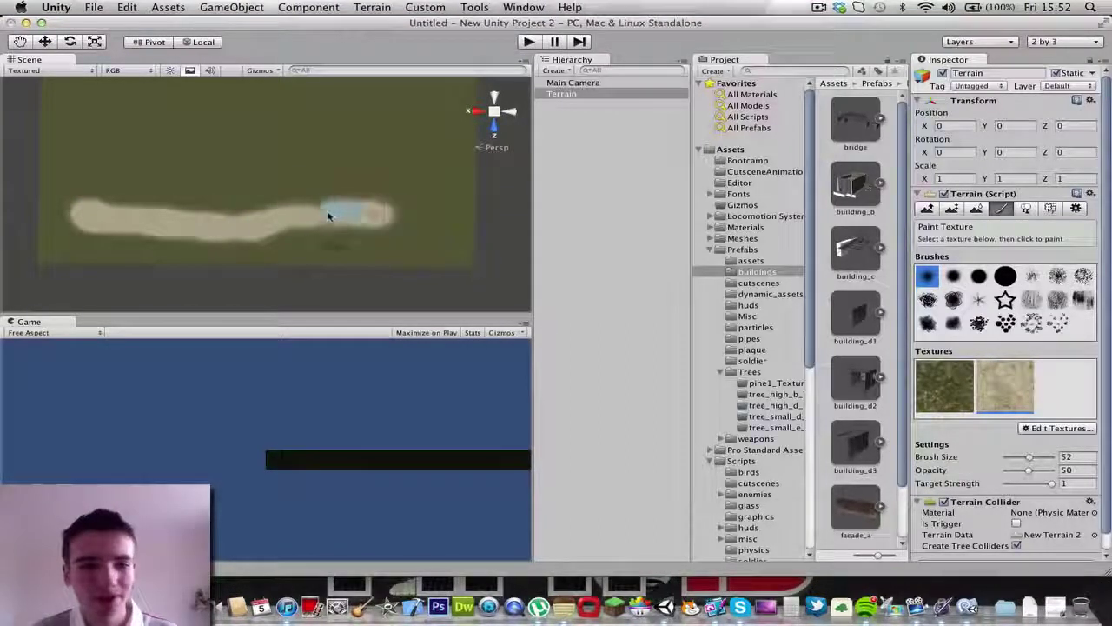
mouse_move(282, 222)
left_mouse_down()
mouse_move(389, 212)
mouse_move(410, 184)
mouse_move(410, 154)
mouse_move(409, 189)
mouse_move(401, 204)
mouse_move(415, 136)
left_mouse_up()
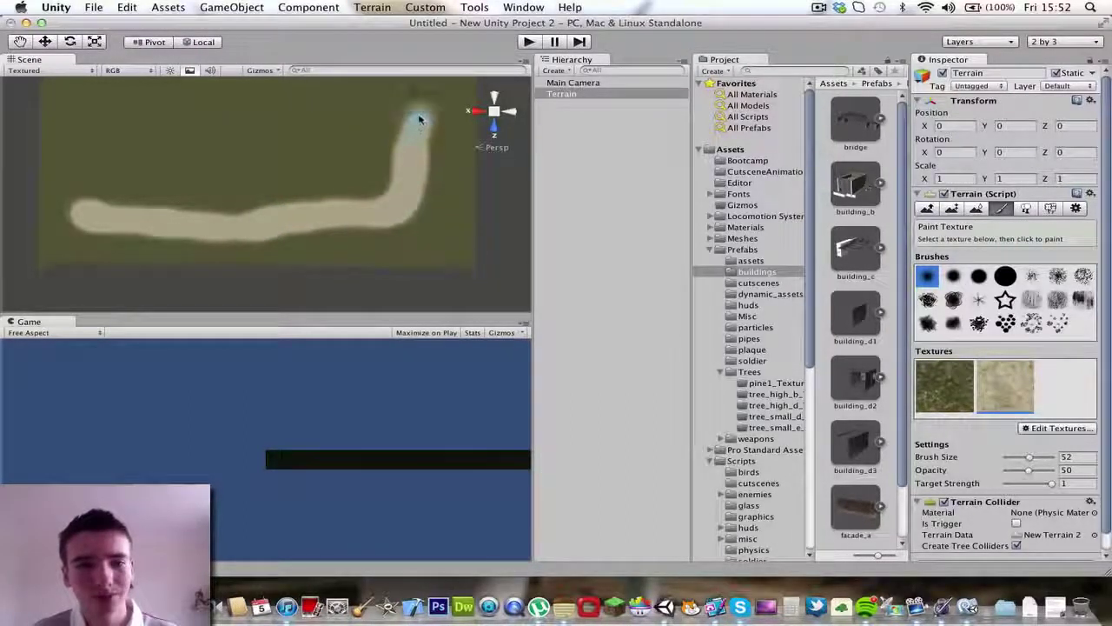
scroll(418, 119, "up", 1)
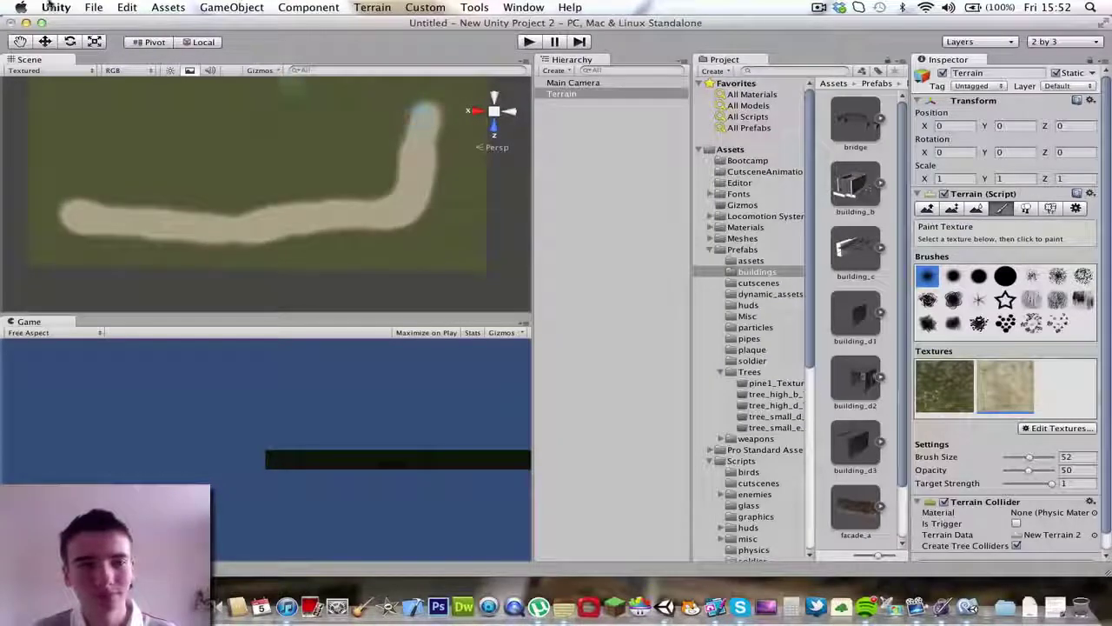
left_click(19, 42)
mouse_move(446, 241)
left_mouse_down()
mouse_move(451, 330)
mouse_move(435, 409)
left_mouse_up()
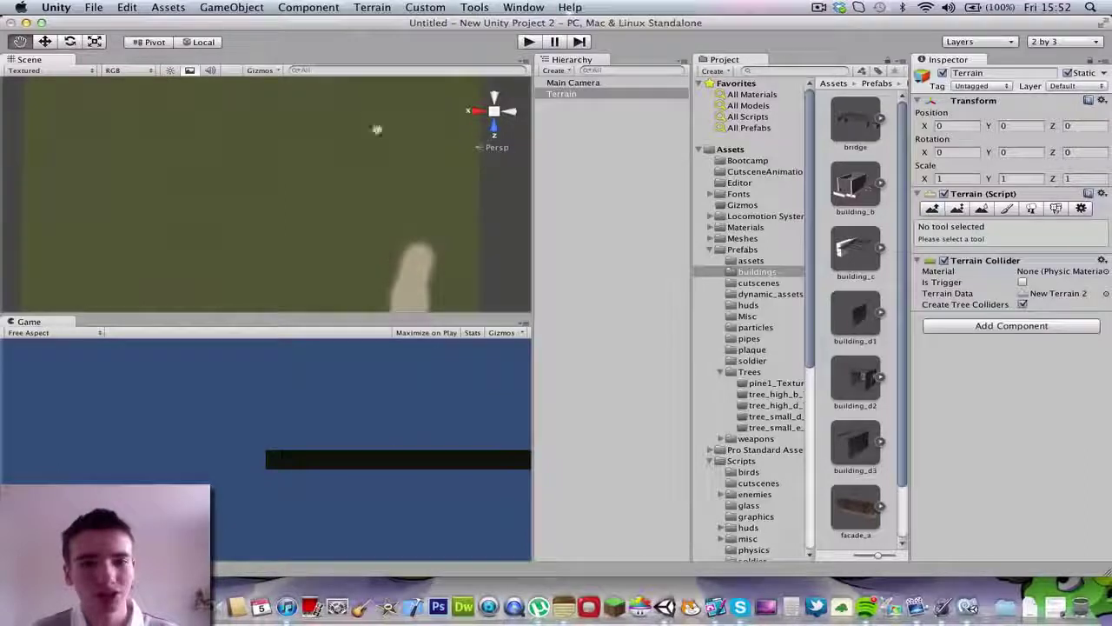
Continue the sand path up to the far edge and along the top toward the left.
left_click(1008, 209)
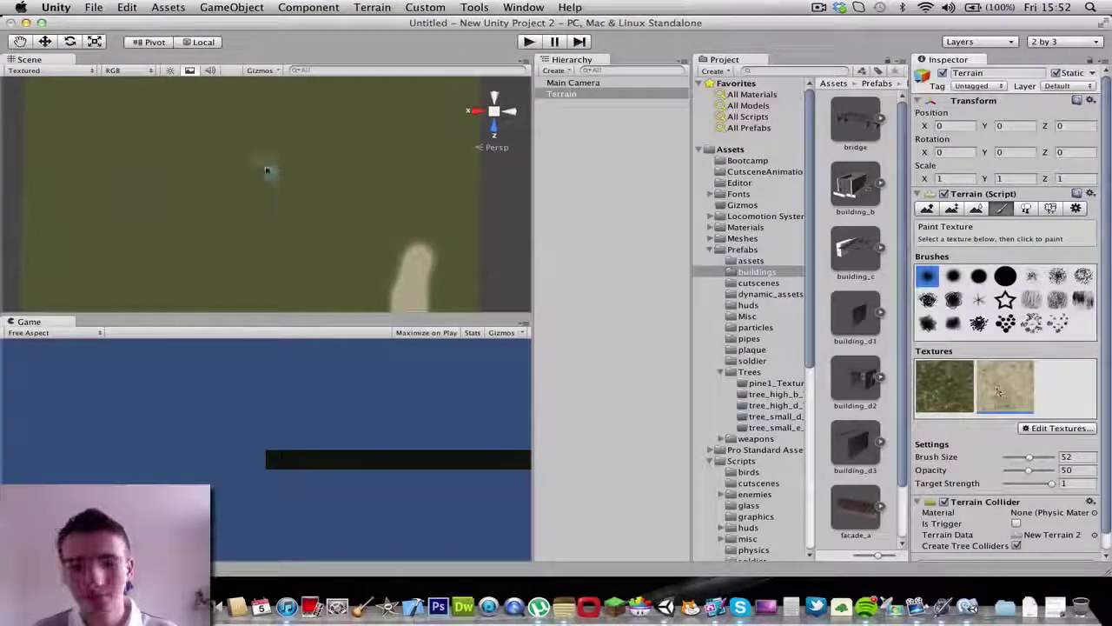
mouse_move(417, 241)
left_mouse_down()
mouse_move(413, 184)
mouse_move(418, 267)
mouse_move(426, 124)
left_mouse_up()
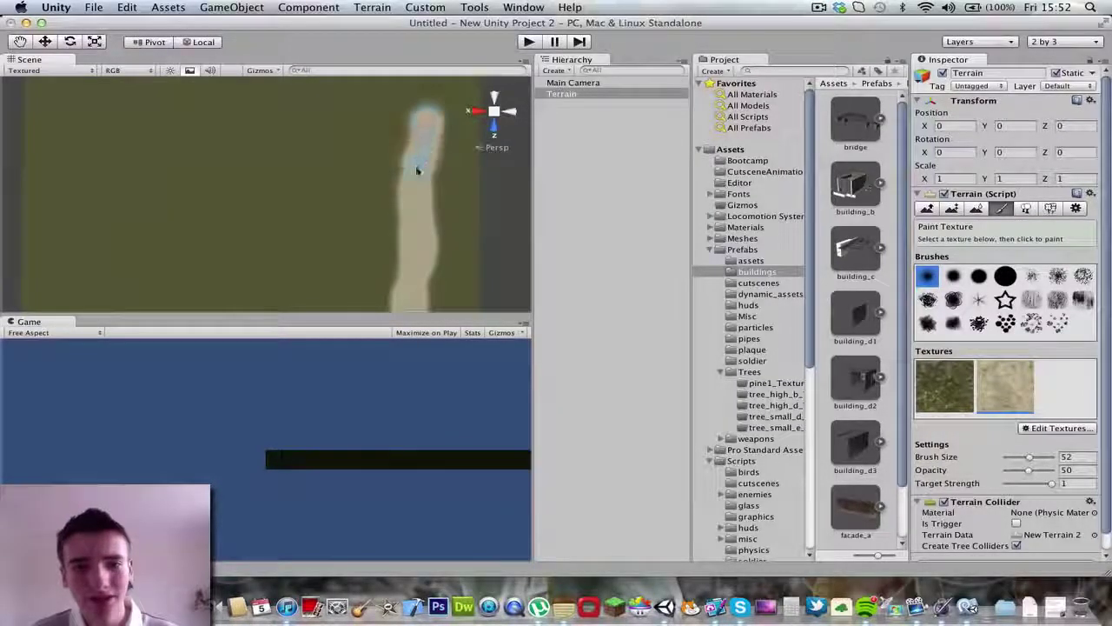
mouse_move(417, 171)
left_mouse_down()
mouse_move(420, 113)
mouse_move(404, 85)
mouse_move(428, 111)
left_mouse_up()
key("q")
mouse_move(338, 112)
left_mouse_down()
mouse_move(308, 295)
mouse_move(290, 249)
left_mouse_up()
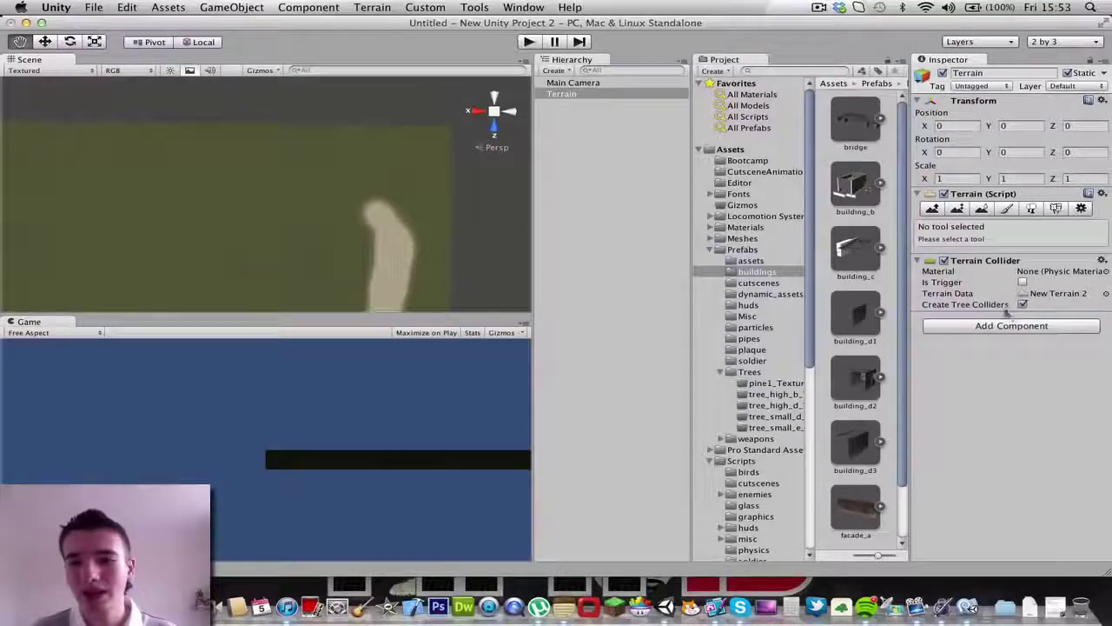
left_click(1006, 209)
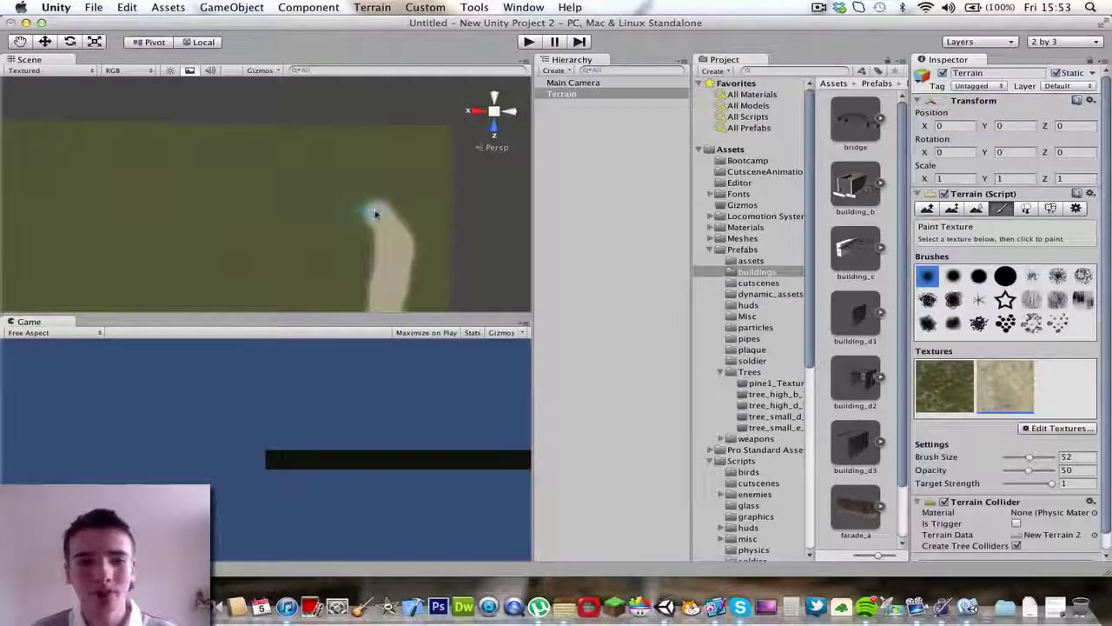
mouse_move(369, 210)
left_mouse_down()
mouse_move(308, 179)
mouse_move(258, 180)
mouse_move(347, 179)
mouse_move(385, 206)
mouse_move(401, 246)
left_mouse_up()
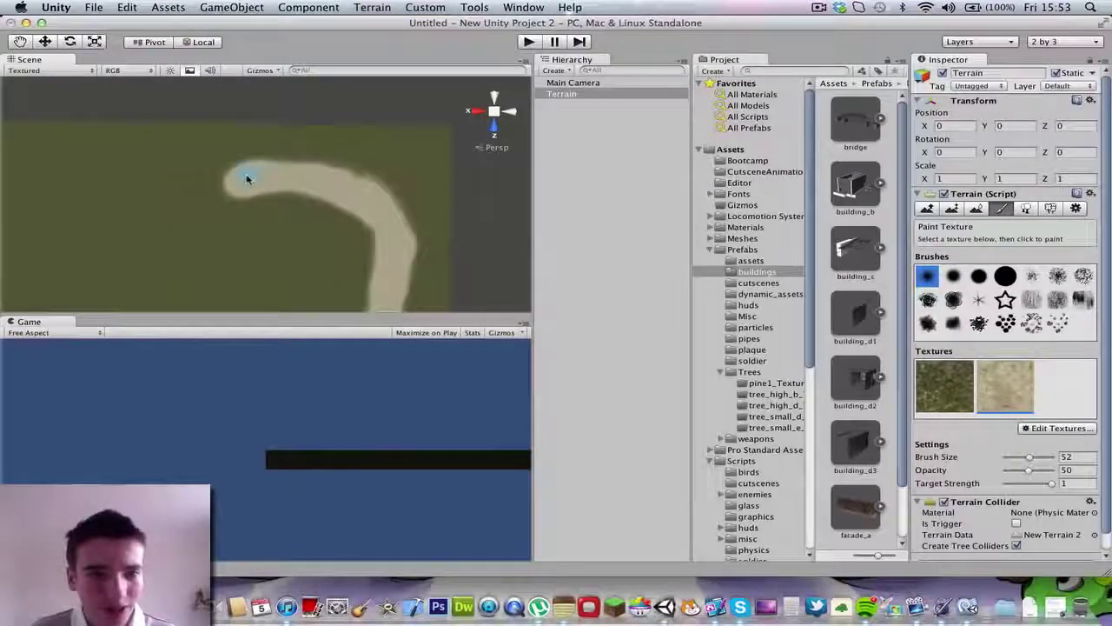
mouse_move(247, 179)
left_mouse_down()
mouse_move(178, 207)
mouse_move(71, 214)
mouse_move(169, 205)
left_mouse_up()
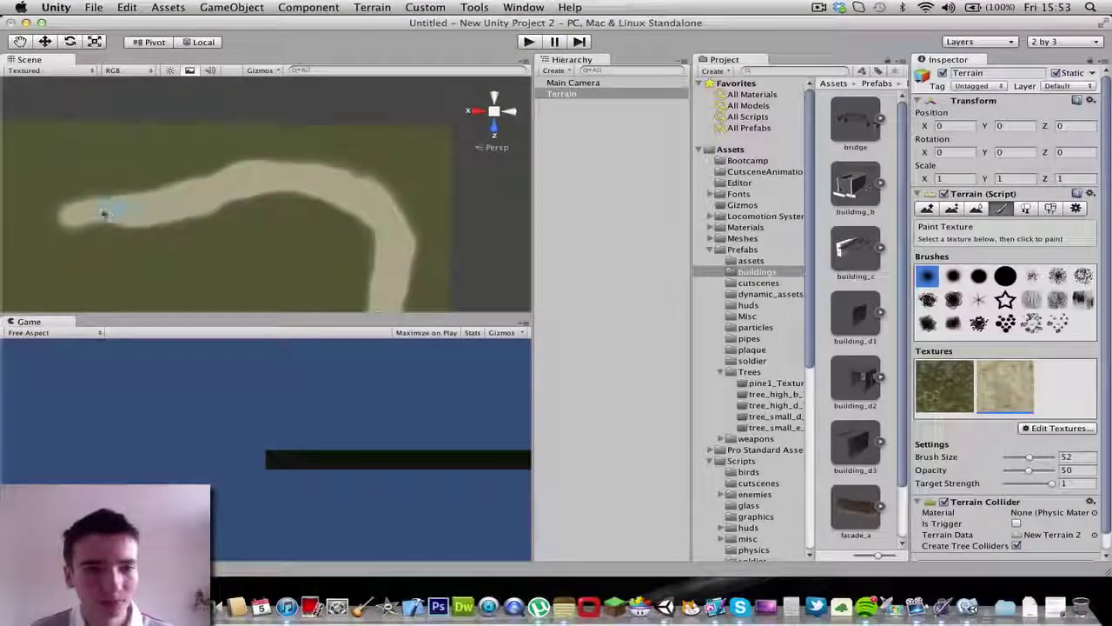
left_click_drag(99, 214, 12, 241)
Paint the path down the terrain's left side and join it to the bottom stretch.
key("q")
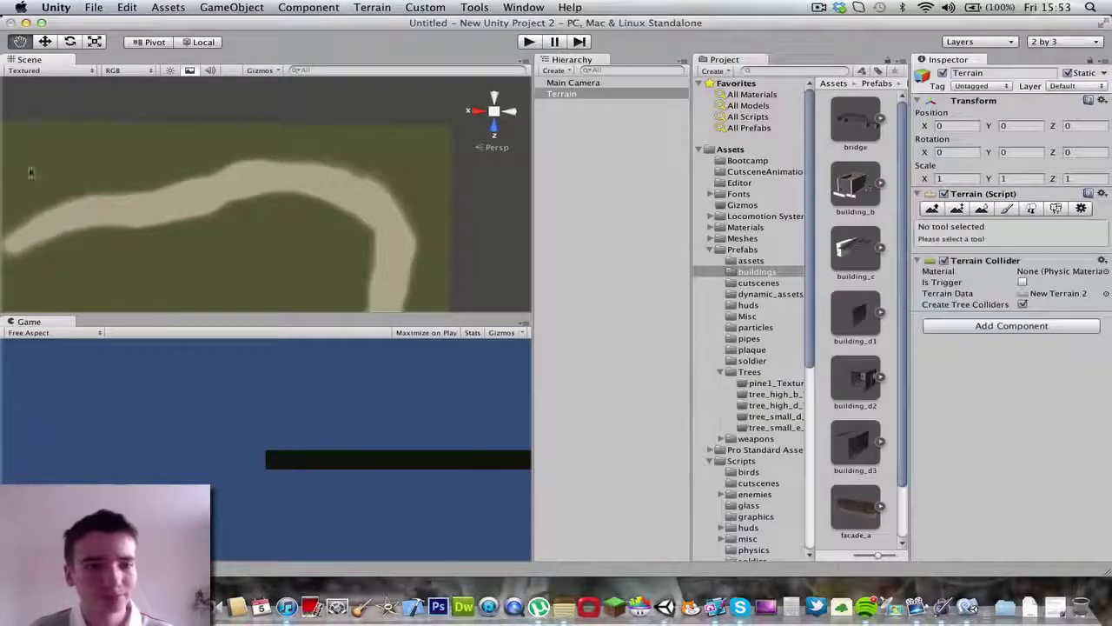
left_click_drag(29, 177, 174, 100)
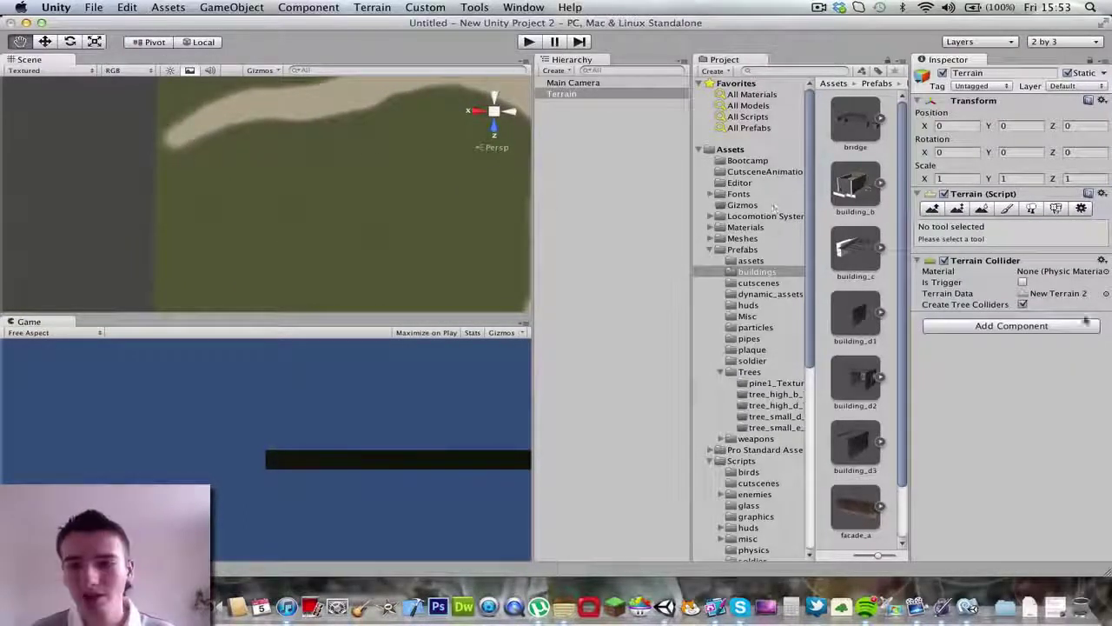
left_click(1005, 209)
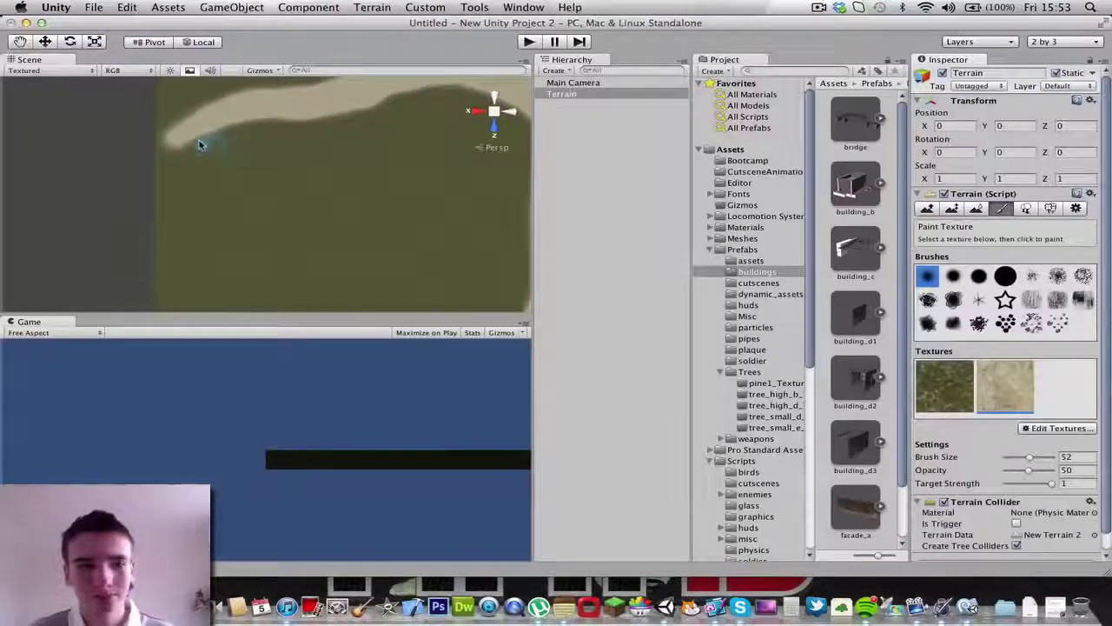
mouse_move(197, 144)
left_mouse_down()
mouse_move(174, 147)
mouse_move(209, 217)
mouse_move(202, 272)
mouse_move(186, 293)
left_mouse_up()
key("q")
left_click_drag(99, 182, 109, 26)
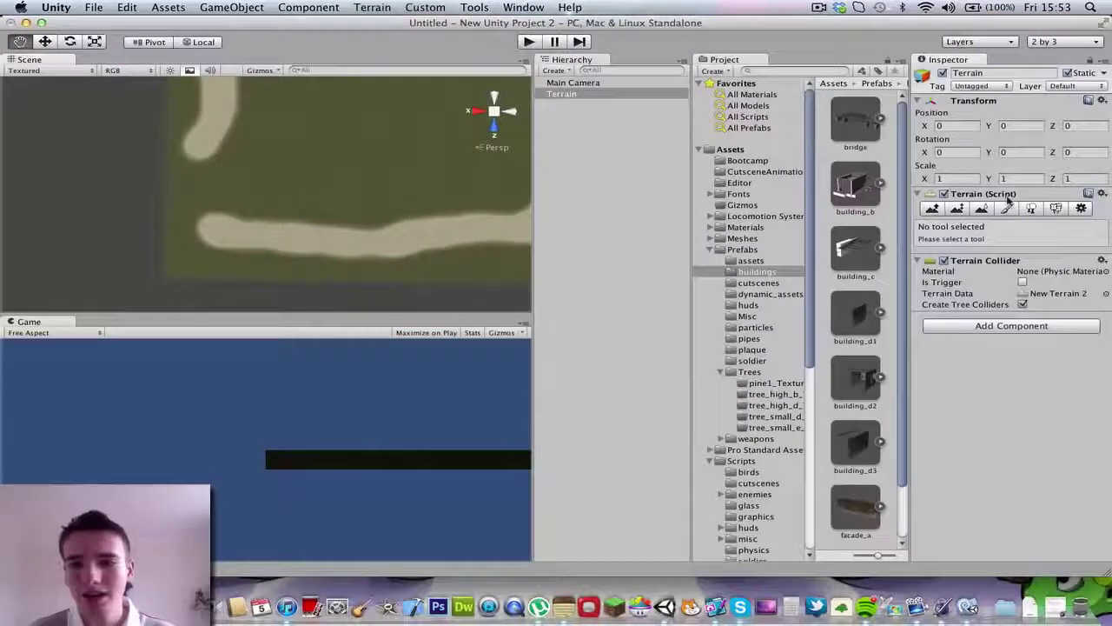
left_click(1006, 207)
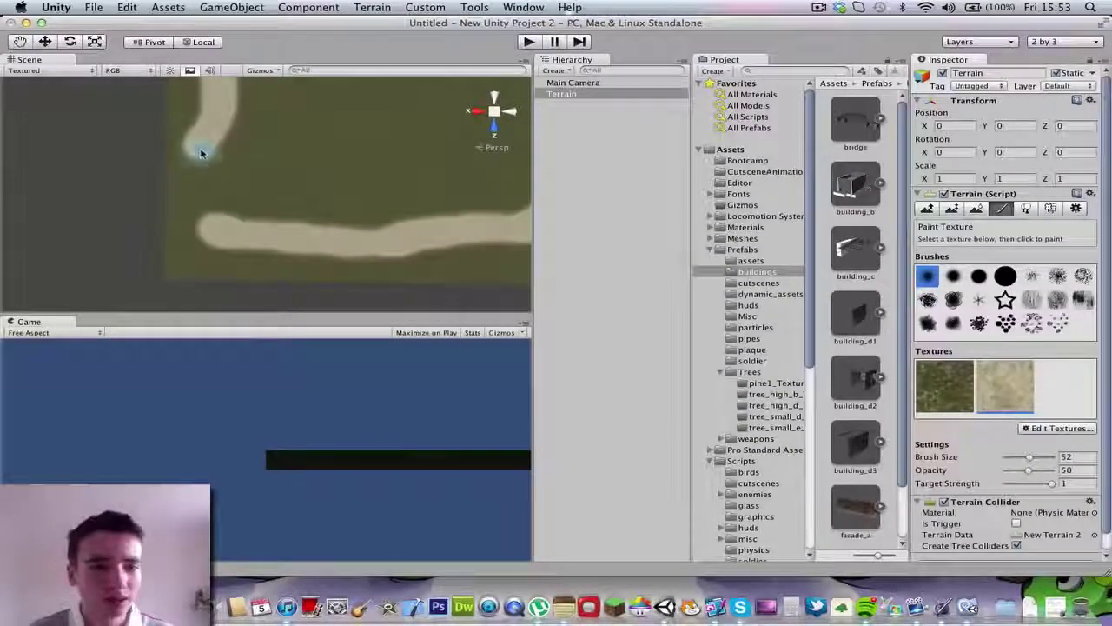
mouse_move(200, 153)
left_mouse_down()
mouse_move(202, 218)
mouse_move(220, 235)
mouse_move(200, 209)
mouse_move(209, 134)
left_mouse_up()
Frame the finished sand ring with F and zoom to inspect it.
left_click(19, 42)
key("f")
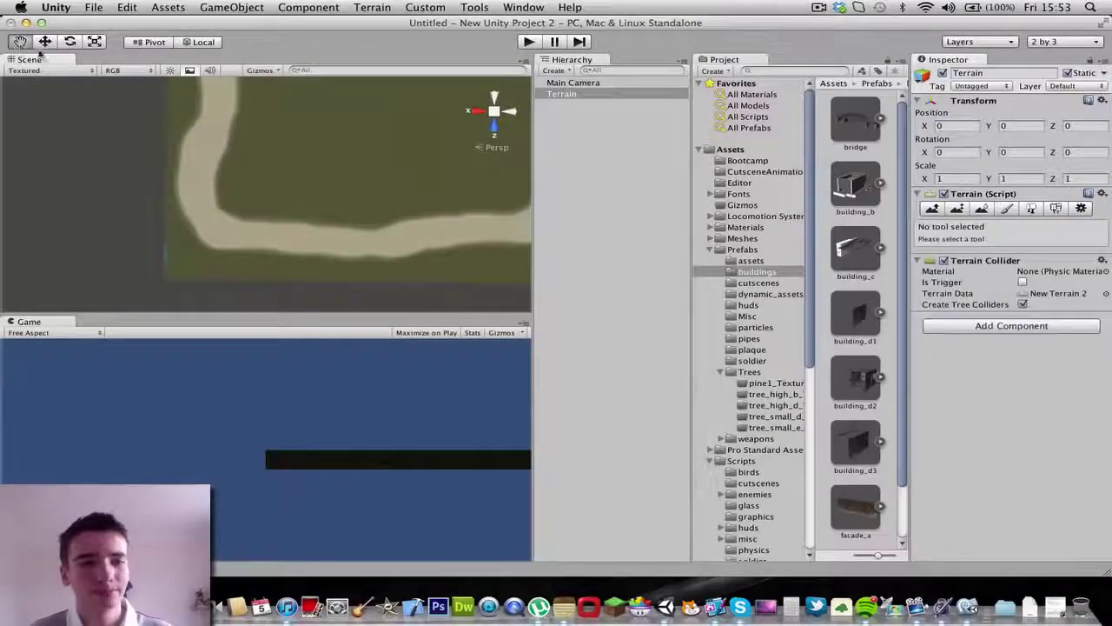
scroll(287, 201, "down", 3)
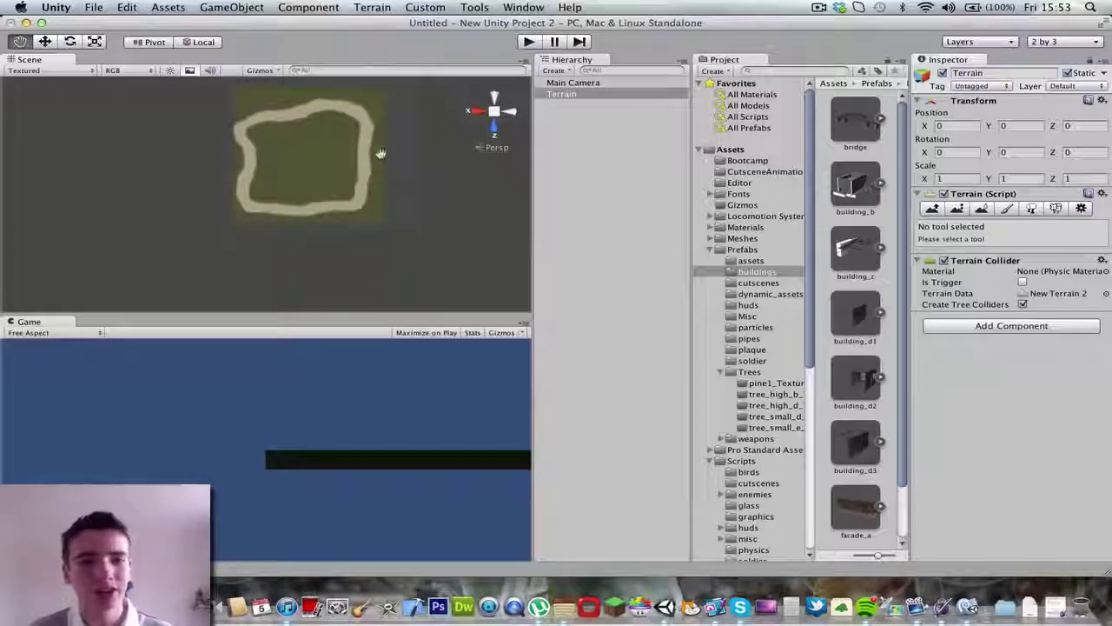
scroll(380, 154, "up", 4)
scroll(380, 154, "down", 3)
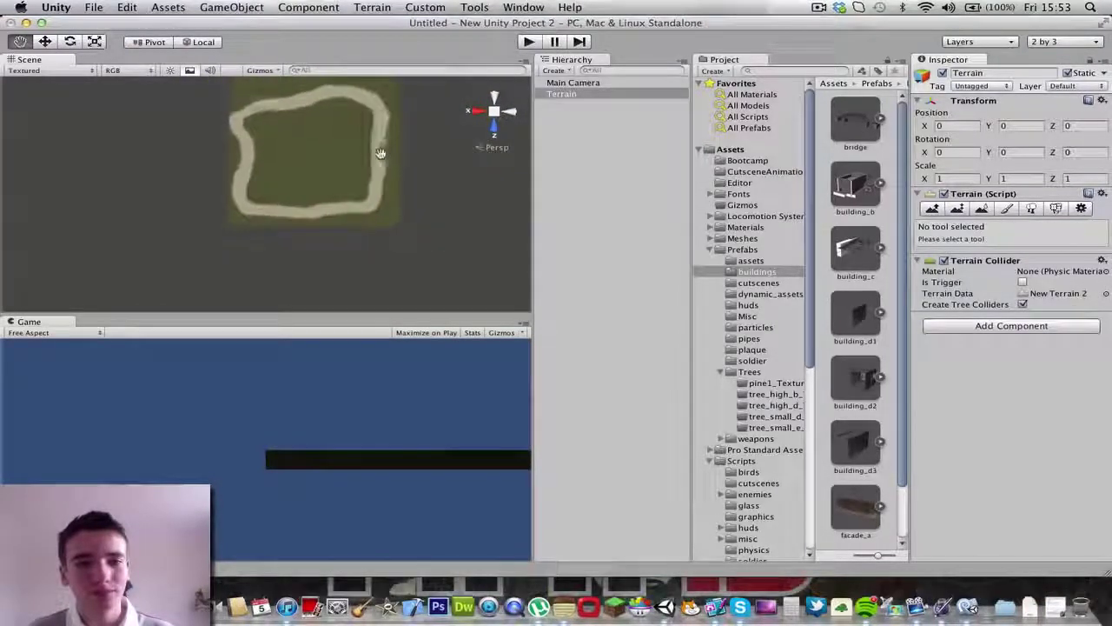
scroll(379, 154, "up", 1)
Select Raise/Lower Terrain with a soft brush at Brush Size 70.
left_click(931, 209)
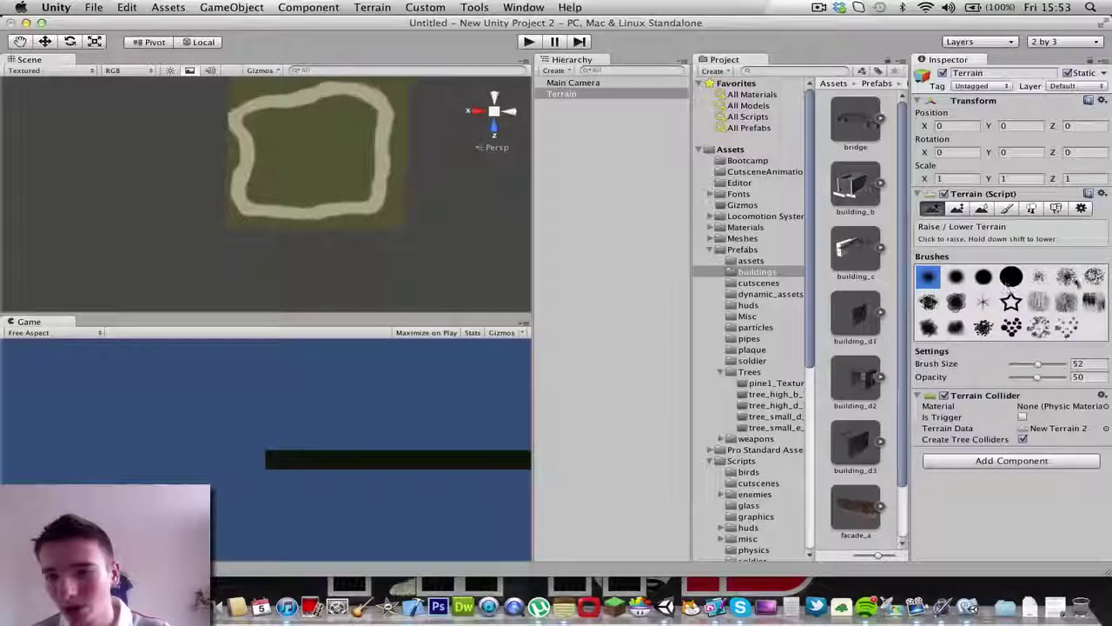
left_click(1067, 277)
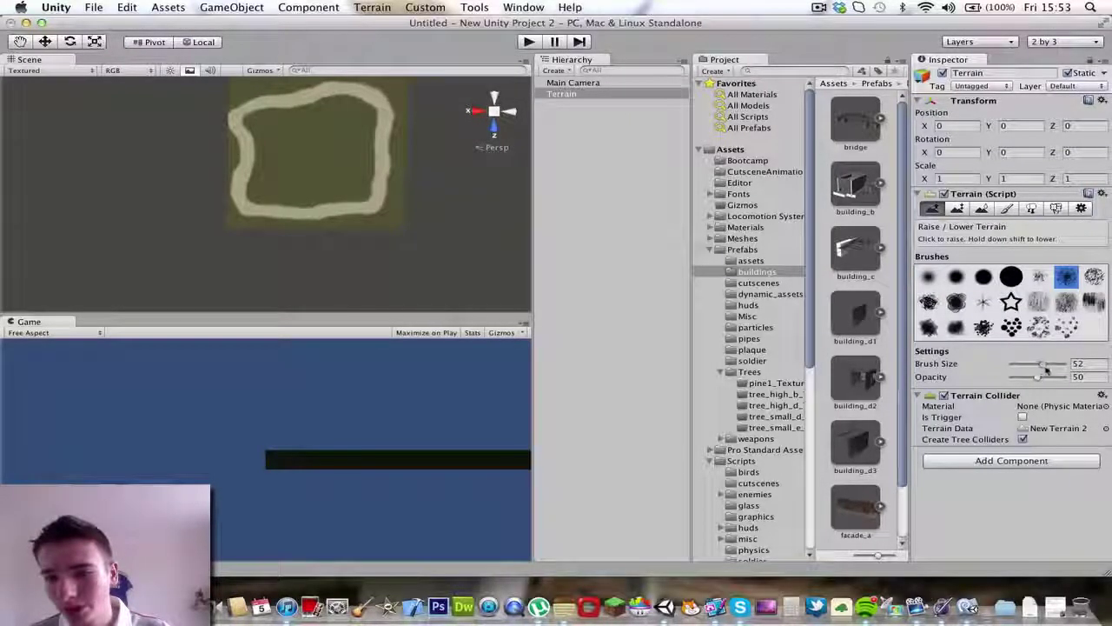
left_click_drag(1046, 366, 1050, 366)
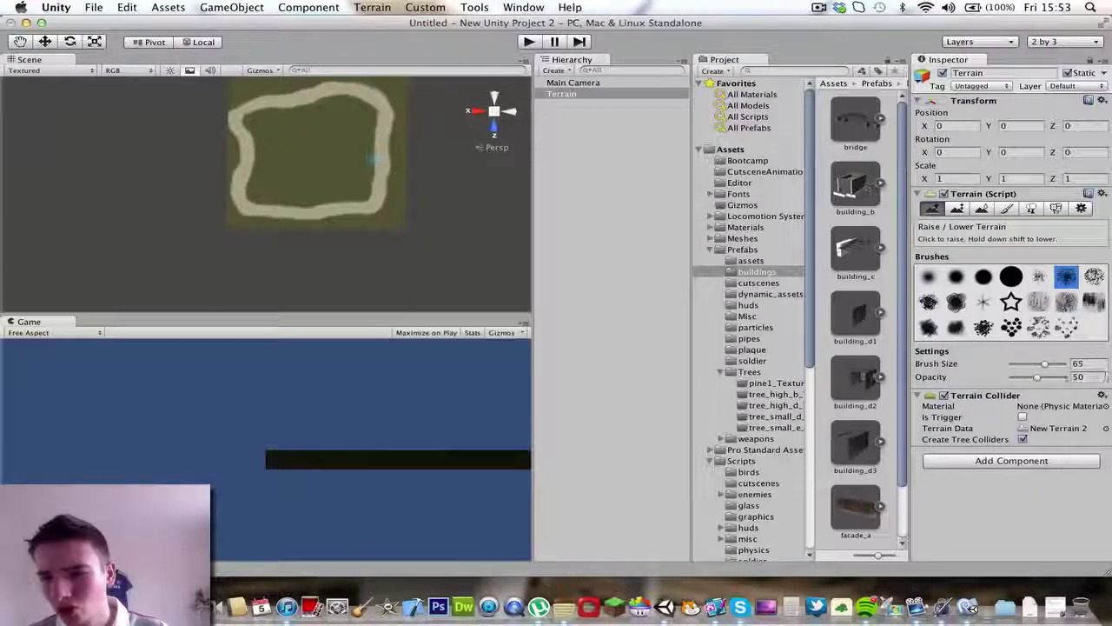
left_click(1045, 366)
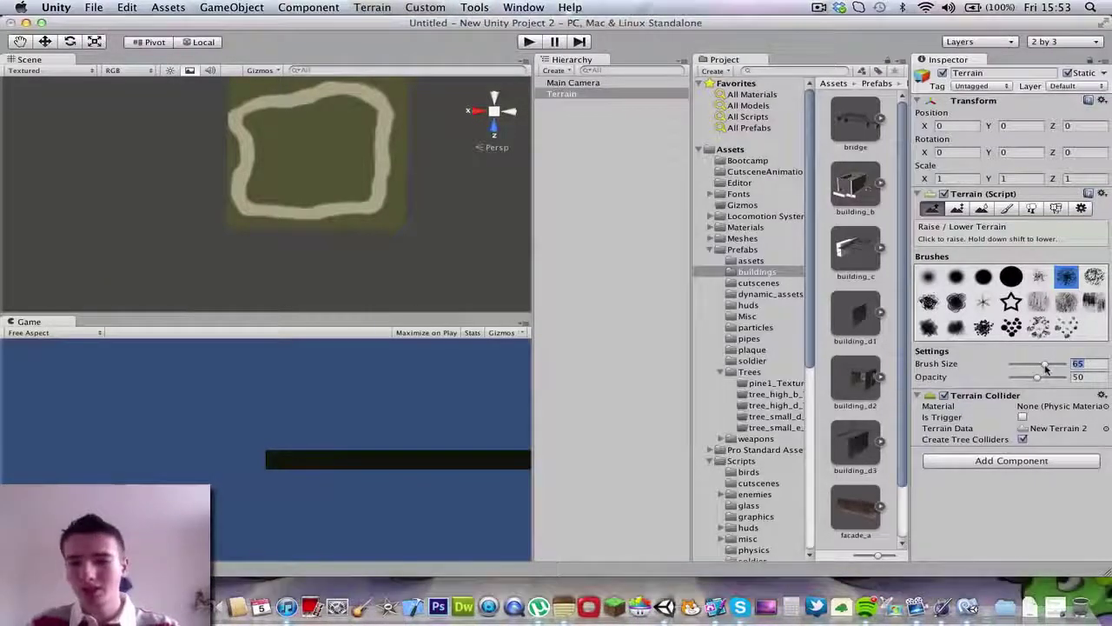
type("70")
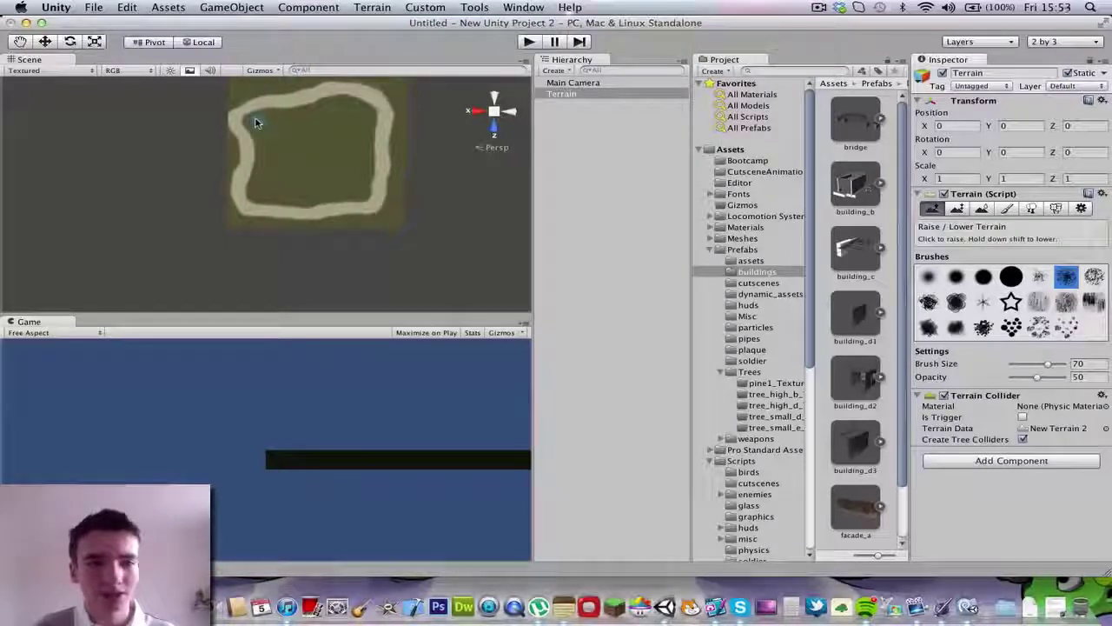
Raise a hill inside the sandy ring along its top and left sides.
mouse_move(269, 127)
left_mouse_down()
mouse_move(311, 111)
mouse_move(313, 124)
mouse_move(260, 135)
mouse_move(283, 116)
left_mouse_up()
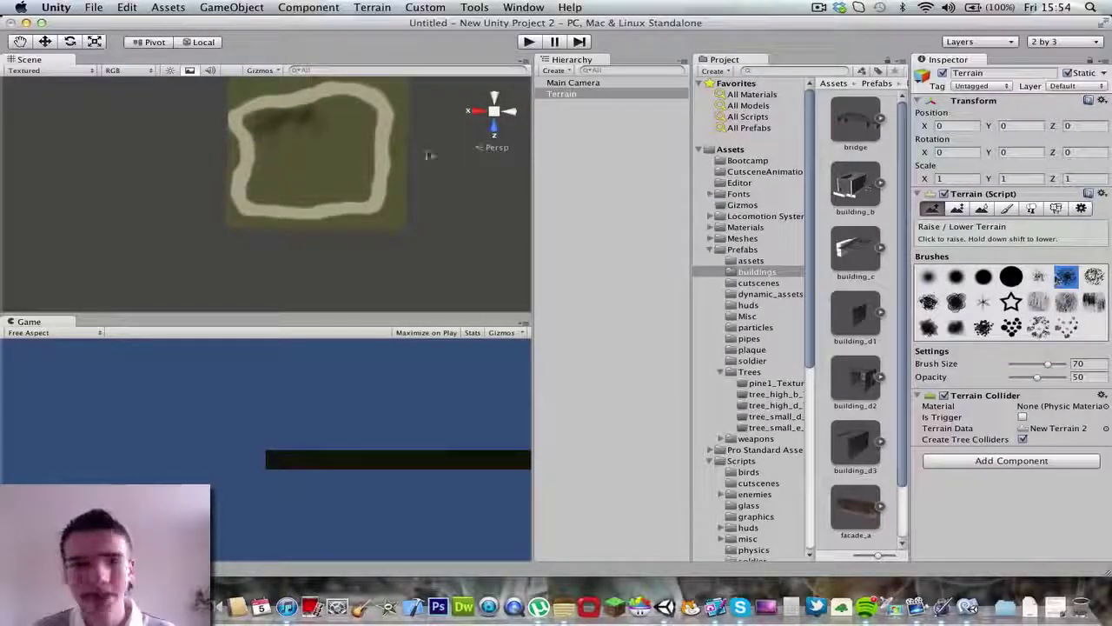
left_click_drag(255, 124, 275, 151)
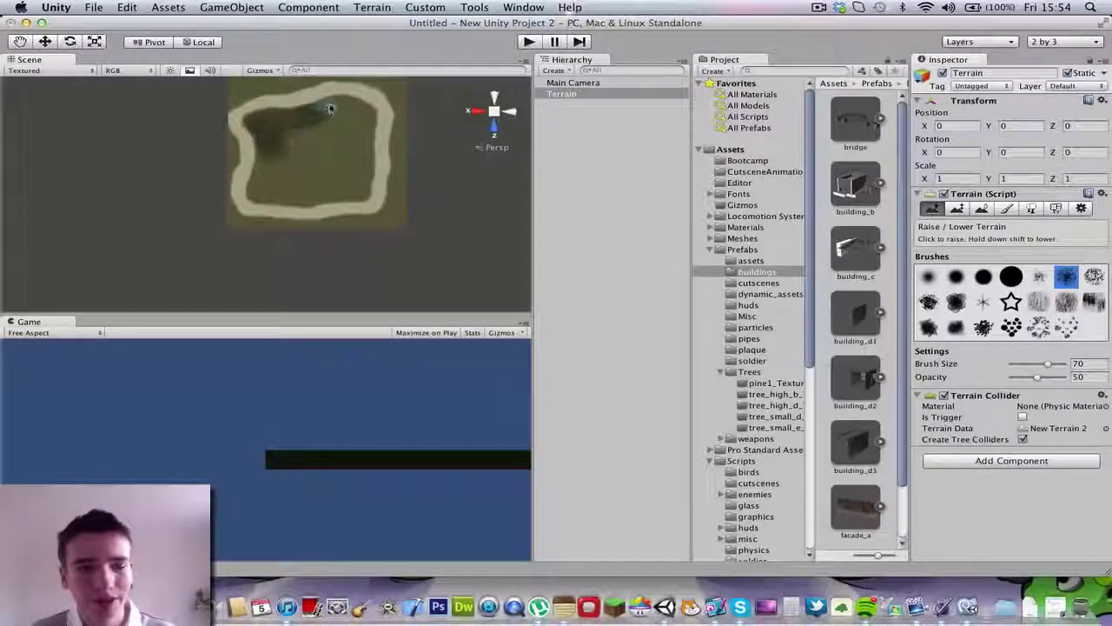
mouse_move(314, 115)
left_mouse_down()
mouse_move(350, 105)
mouse_move(331, 105)
left_mouse_up()
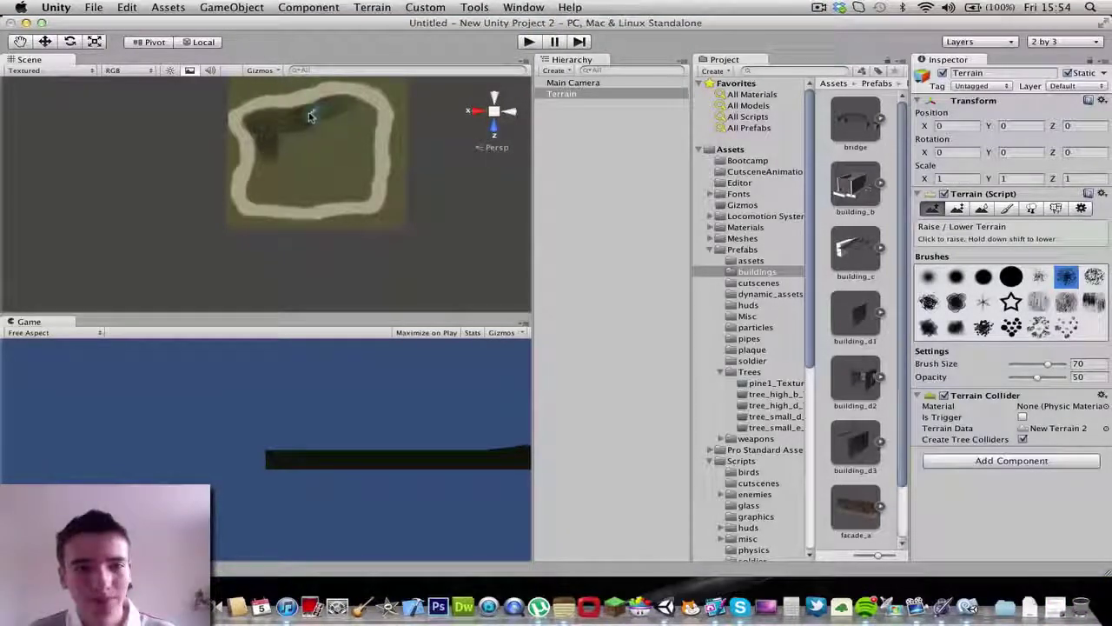
mouse_move(266, 133)
left_mouse_down()
mouse_move(272, 153)
mouse_move(256, 168)
mouse_move(264, 164)
left_mouse_up()
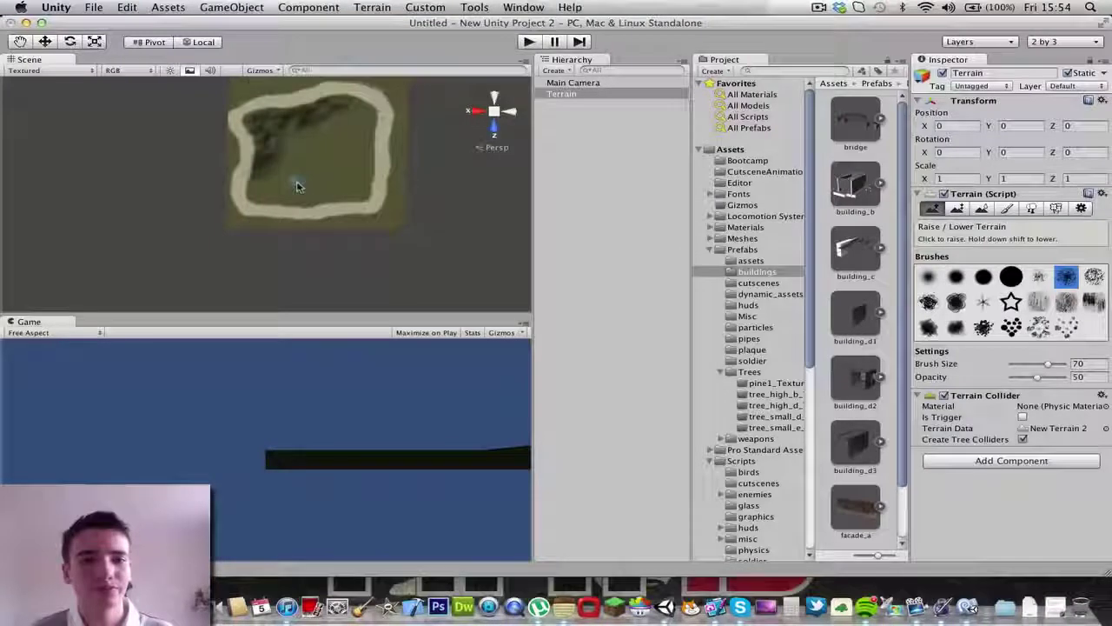
left_click_drag(298, 183, 235, 152, "alt")
scroll(287, 187, "up", 10)
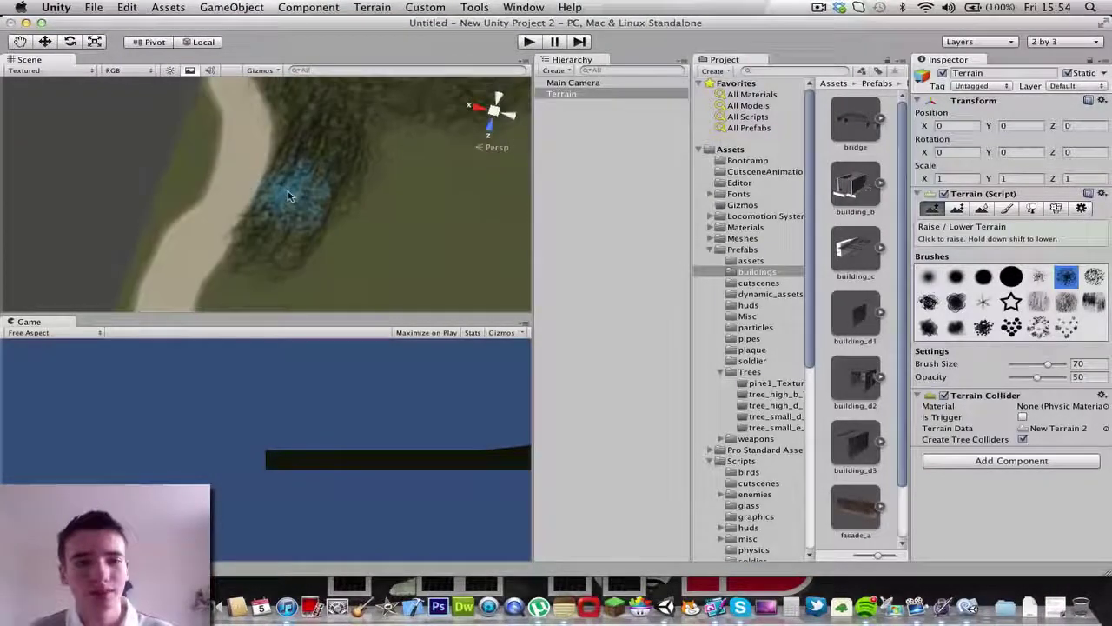
left_click_drag(82, 152, 17, 120, "alt")
left_click_drag(235, 129, 324, 157, "alt")
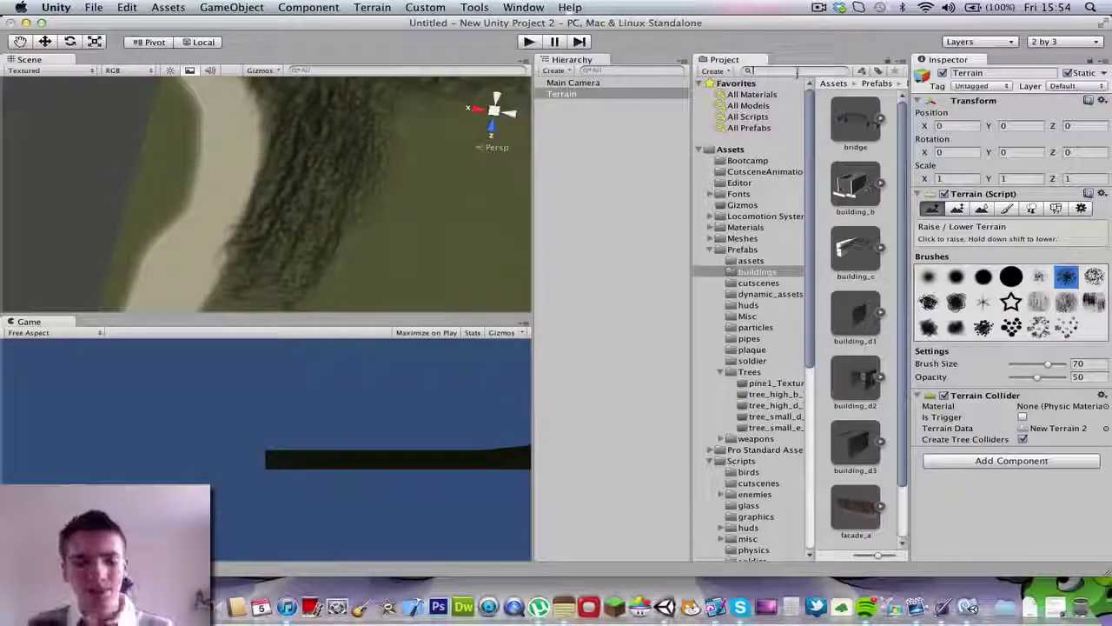
Search the Project for 'first' to list the First Person prefabs and scripts.
type("first")
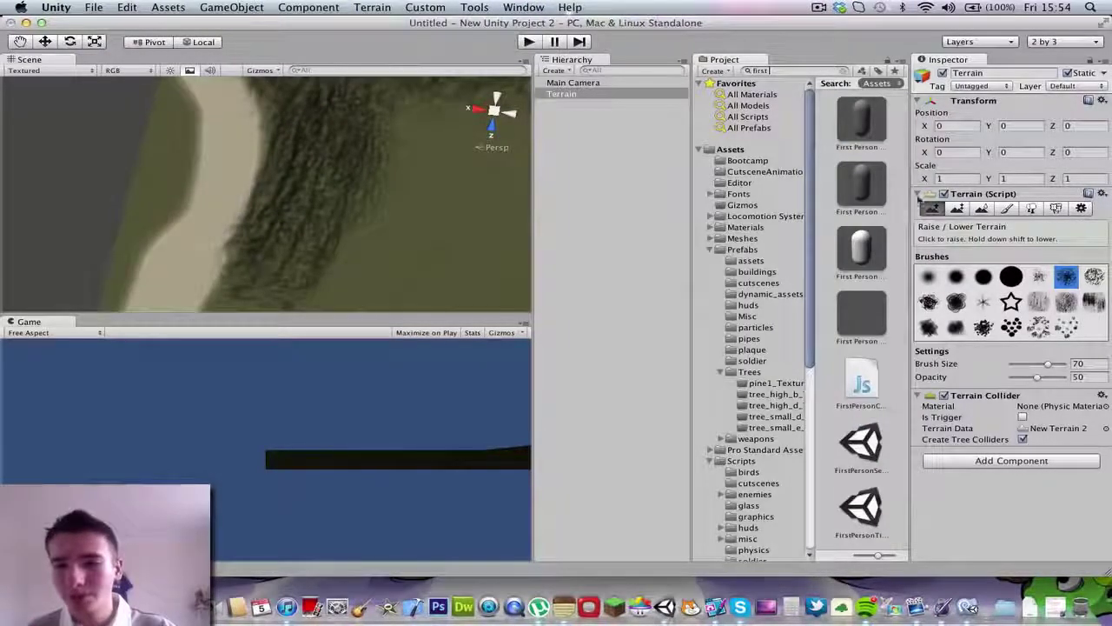
left_click(854, 311)
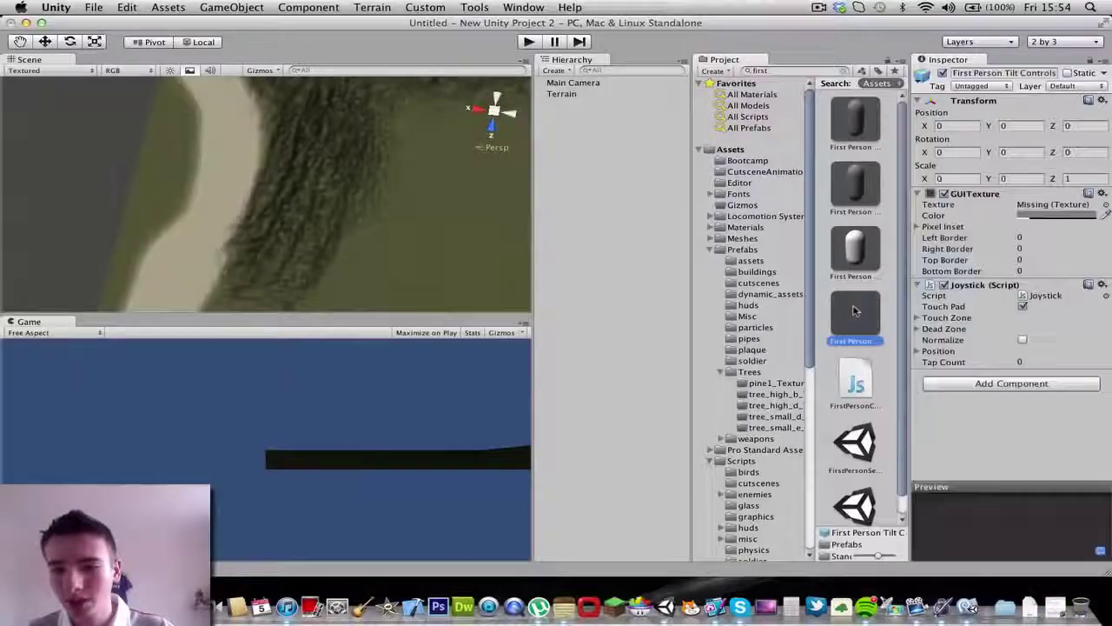
scroll(834, 356, "down", 1)
scroll(829, 375, "up", 1)
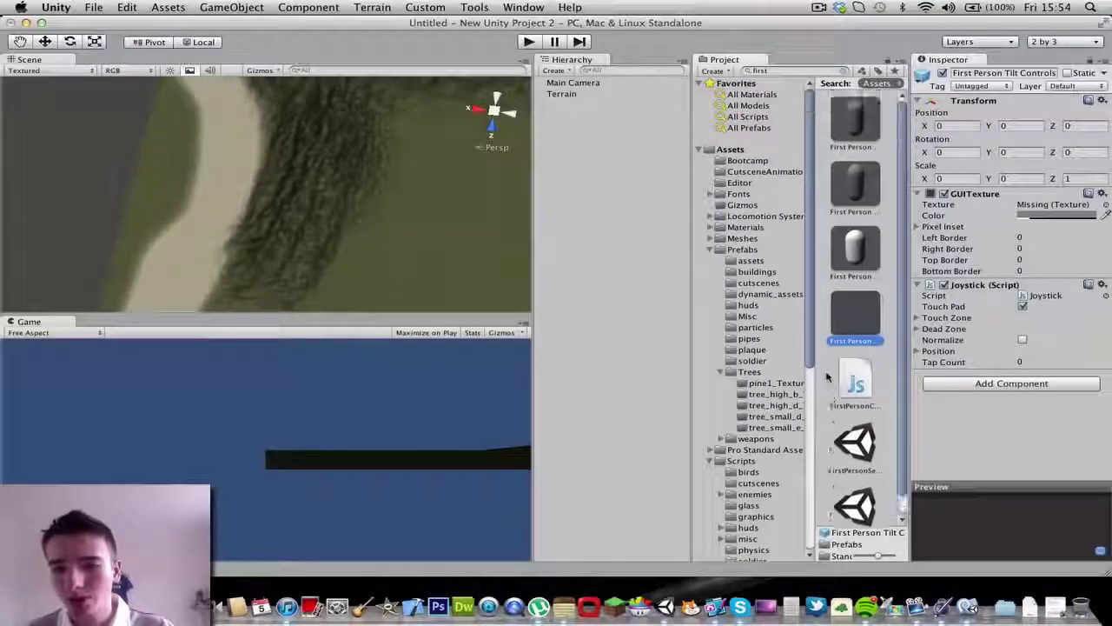
left_click(843, 70)
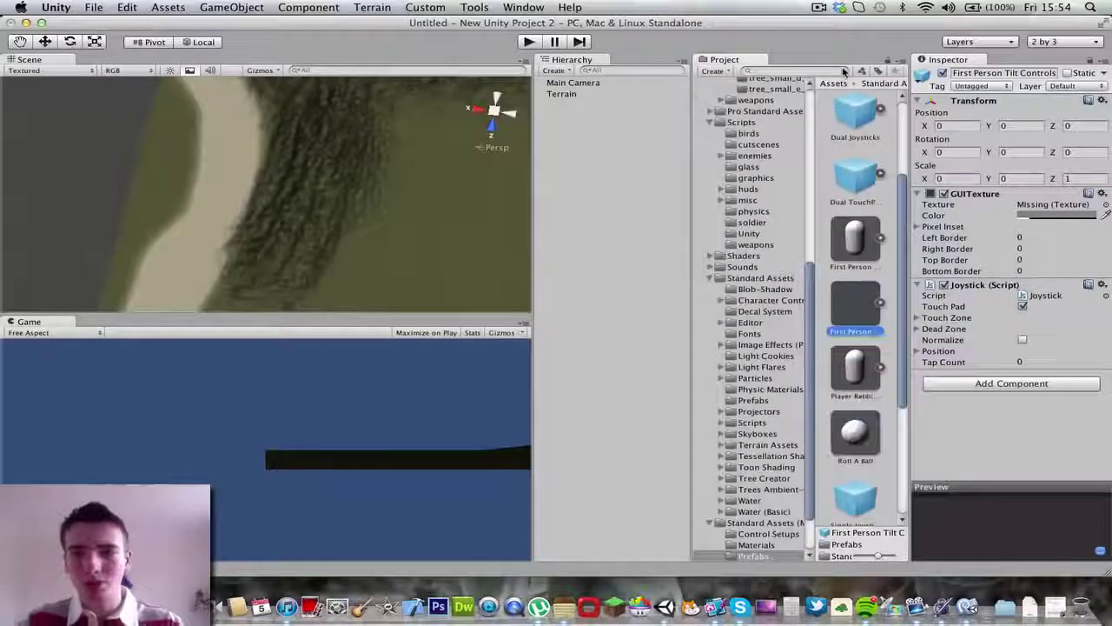
type("shi")
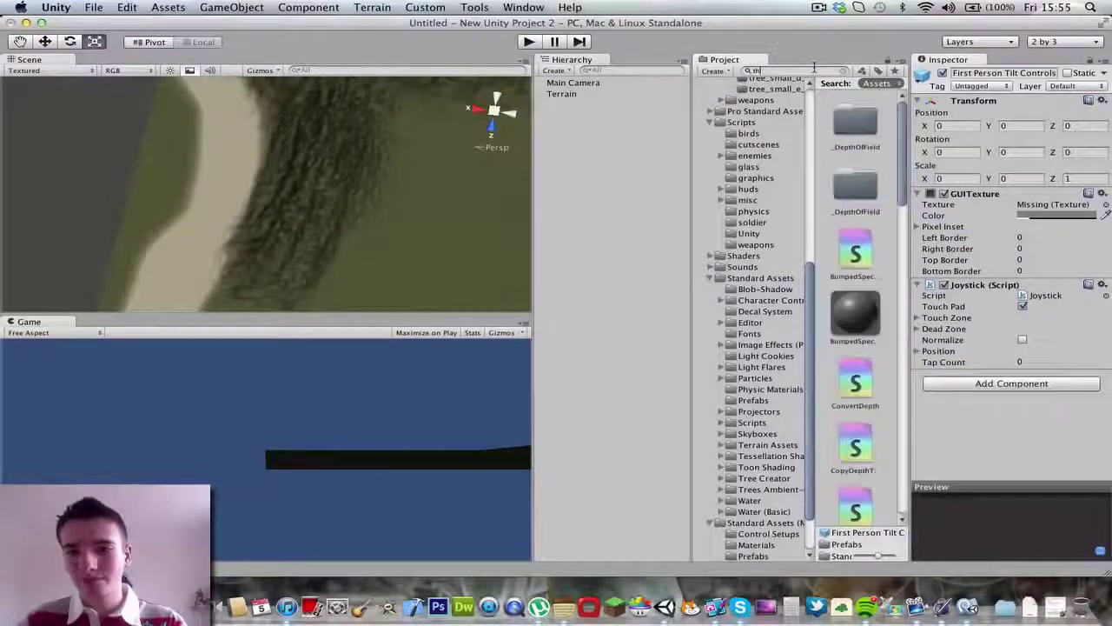
type("rd")
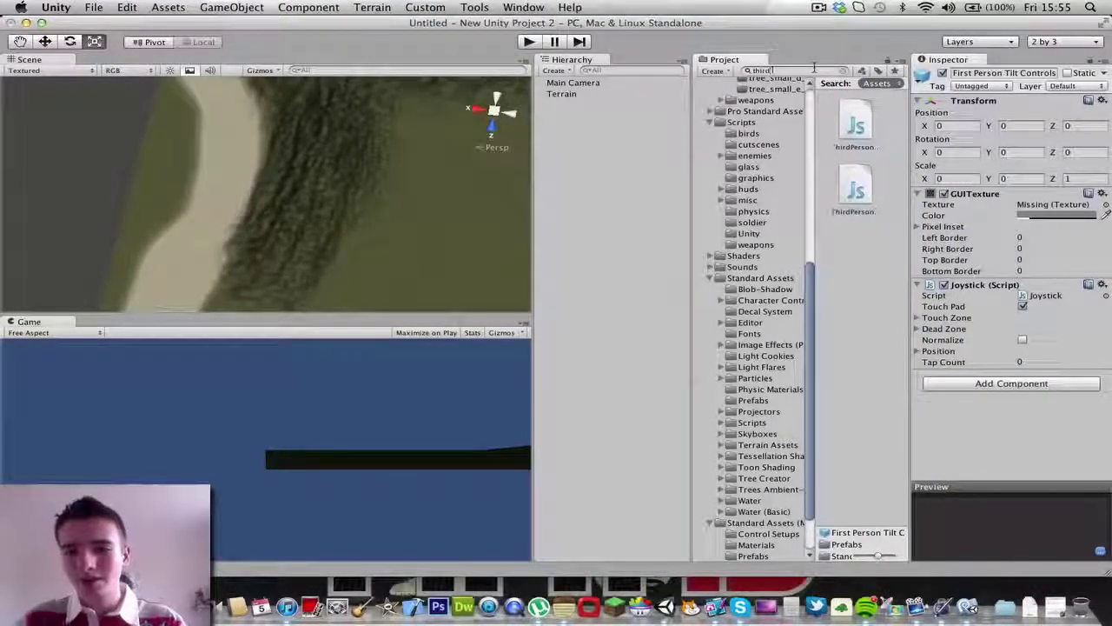
key("BackSpace")
key("BackSpace")
key("BackSpace")
key("BackSpace")
key("BackSpace")
type("first")
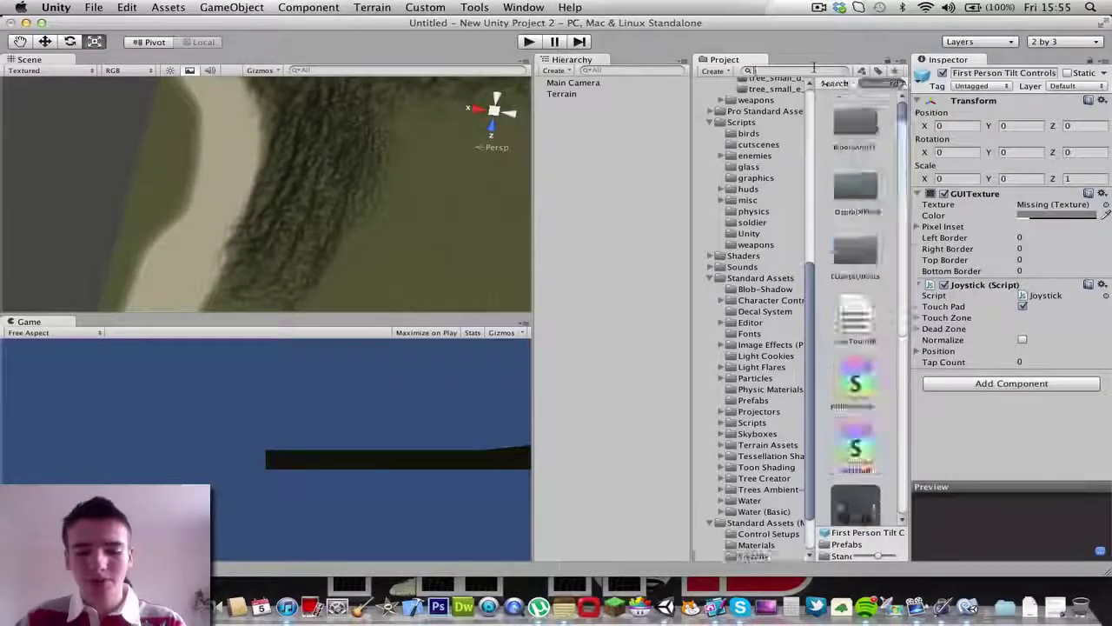
Drop the First Person Controller onto the island, lift it to Y ≈ 10.75, and play.
left_click_drag(855, 315, 194, 271)
double_click(593, 82)
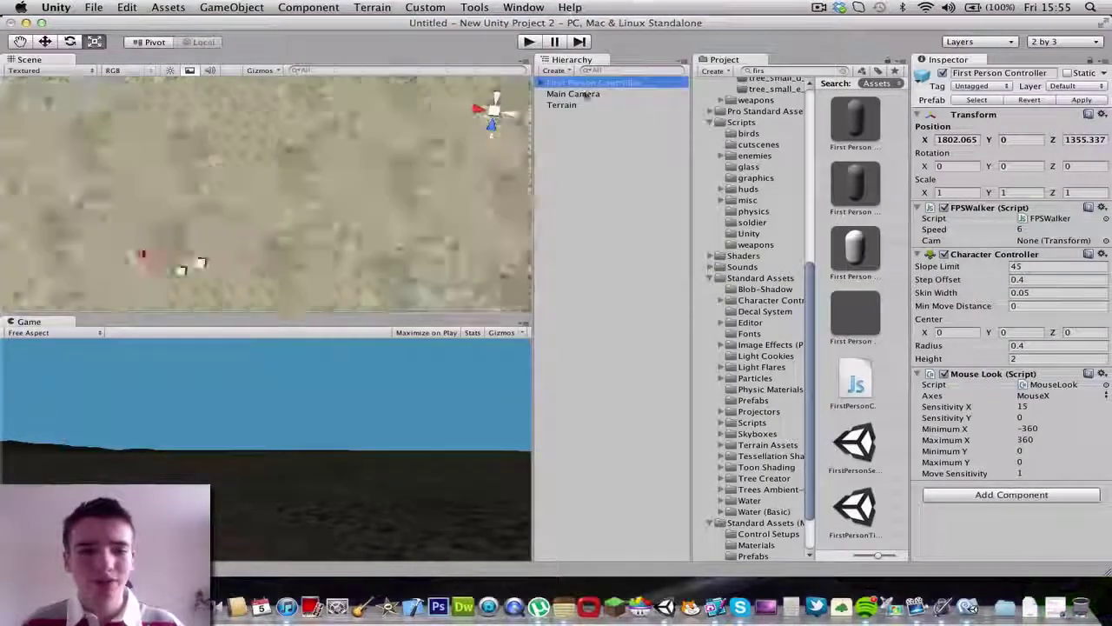
middle_click_drag(279, 198, 268, 260)
left_click(45, 42)
left_click_drag(265, 255, 241, 158)
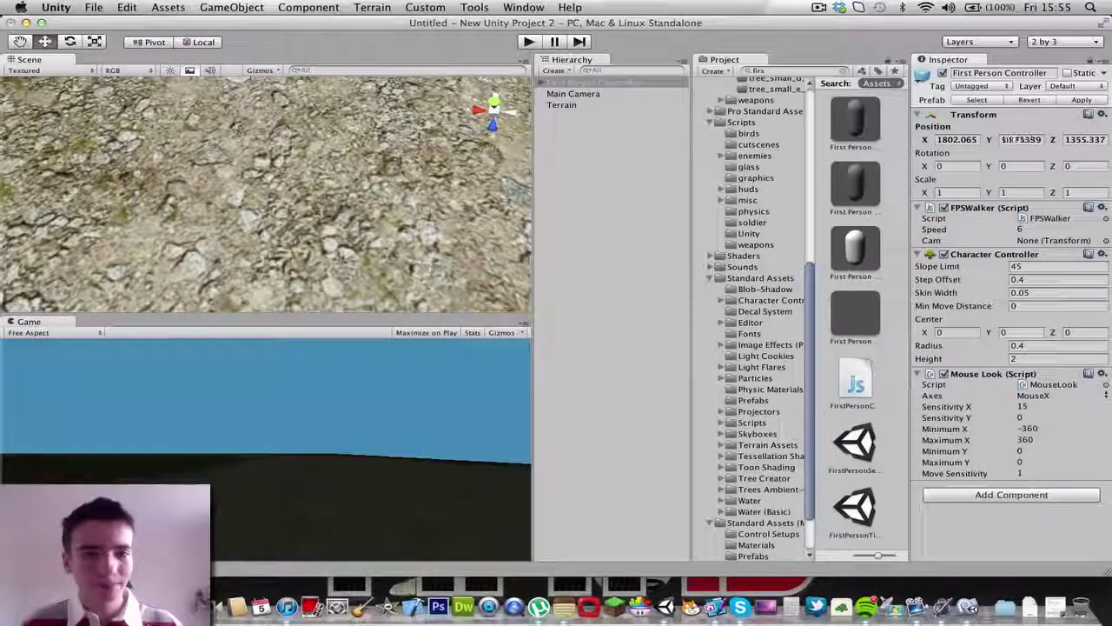
left_click(528, 41)
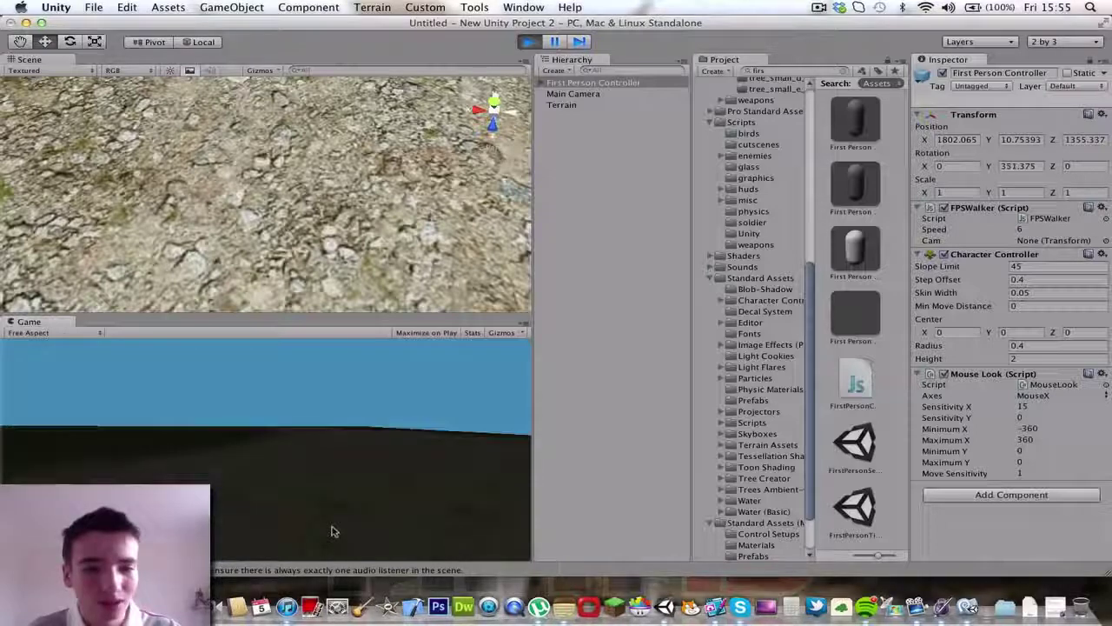
Stop play mode after walking around and look over the Scene view.
left_click(530, 41)
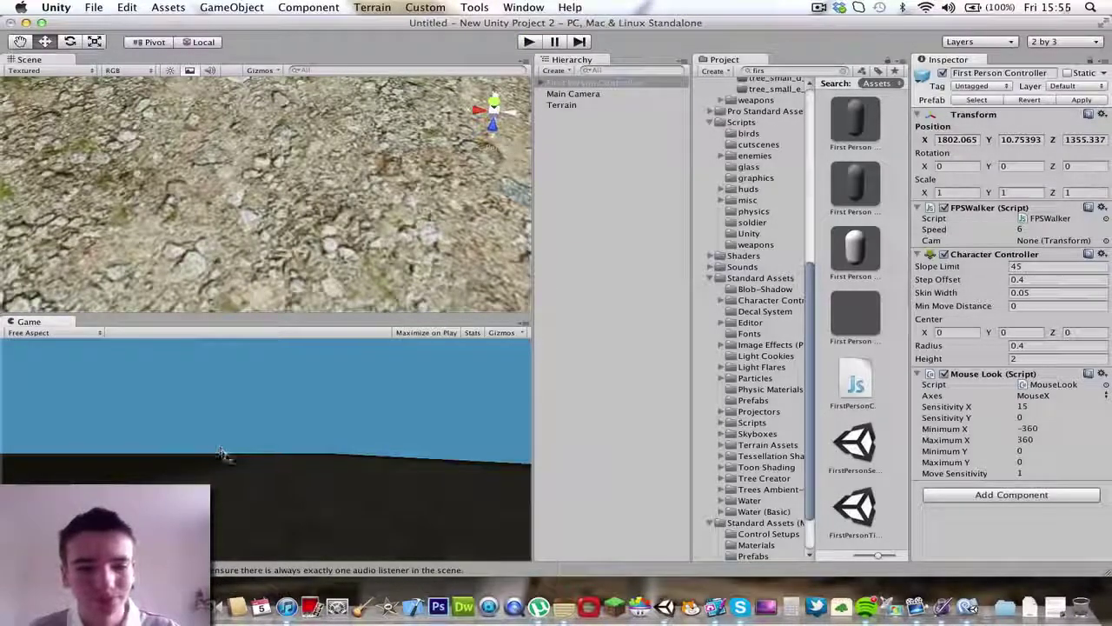
right_click_drag(218, 187, 248, 332)
Add a Directional Light, raise it high above the island, and run the game.
key("f")
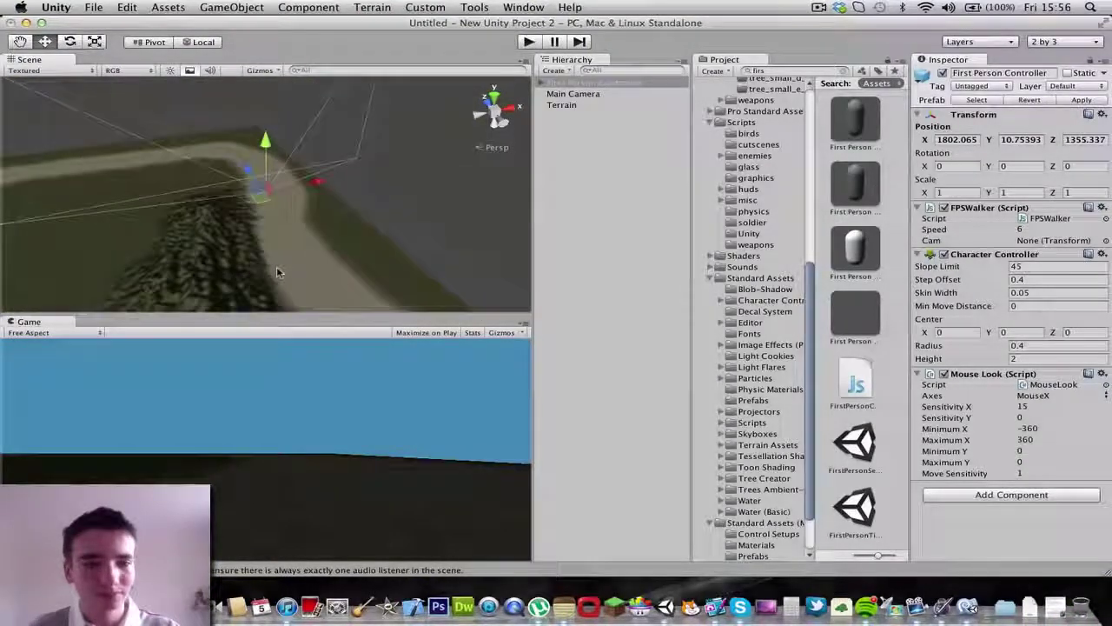
right_click_drag(277, 268, 130, 236)
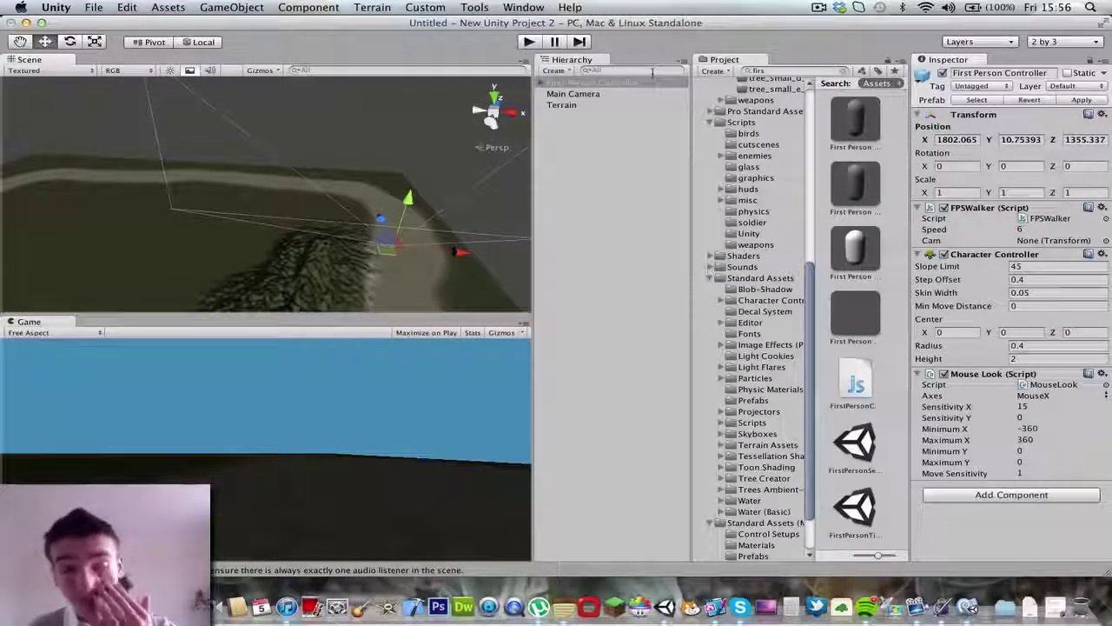
left_click(232, 7)
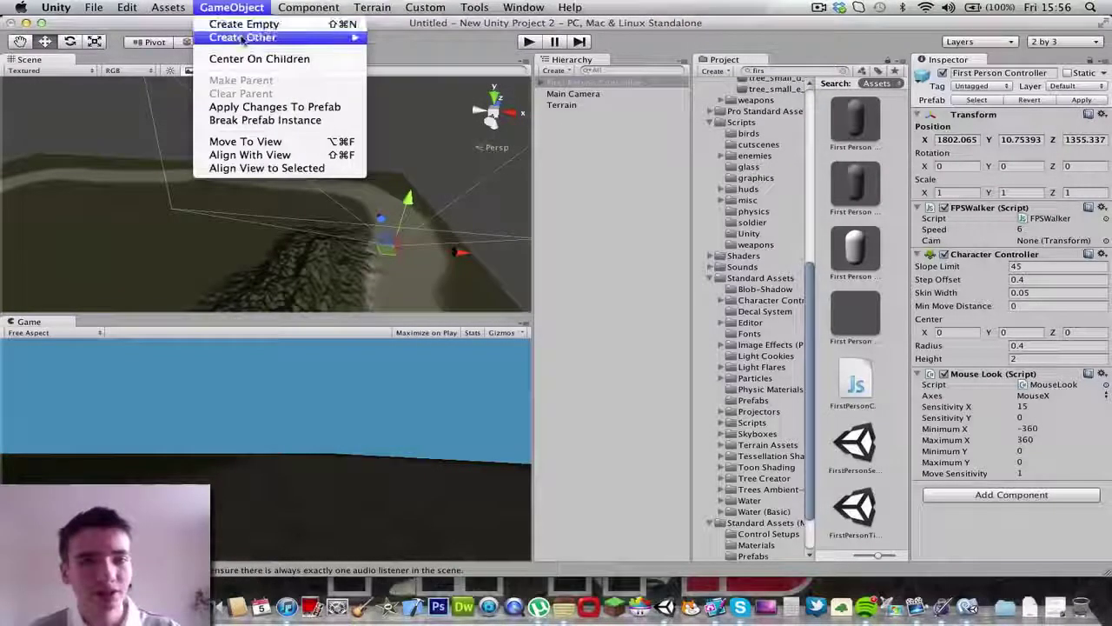
mouse_move(248, 37)
left_click(424, 111)
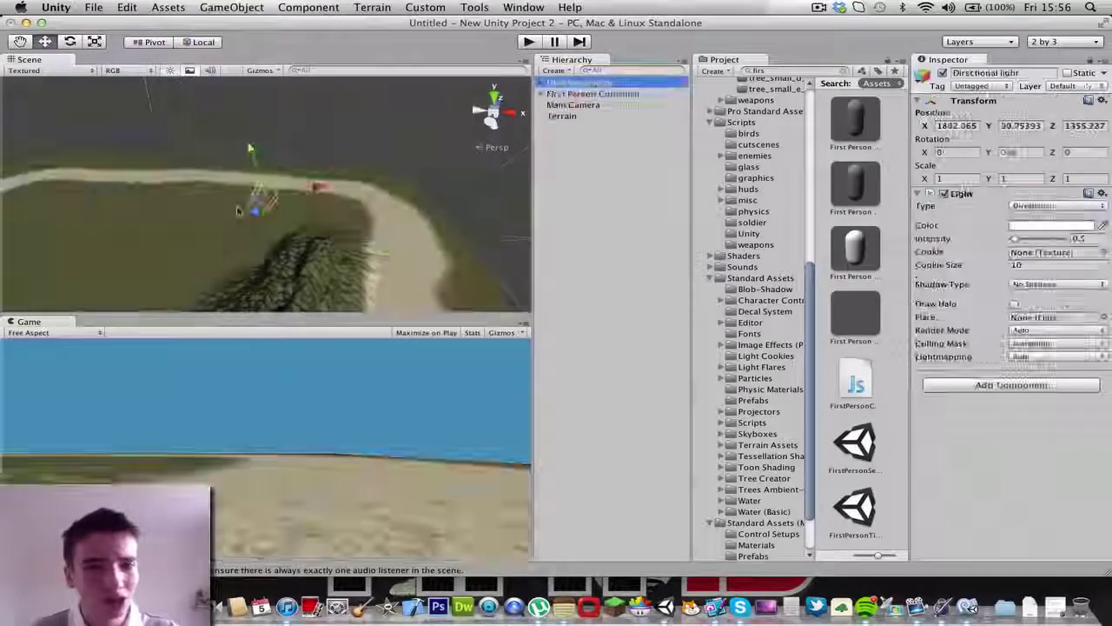
left_click_drag(246, 149, 238, 113)
left_click(529, 41)
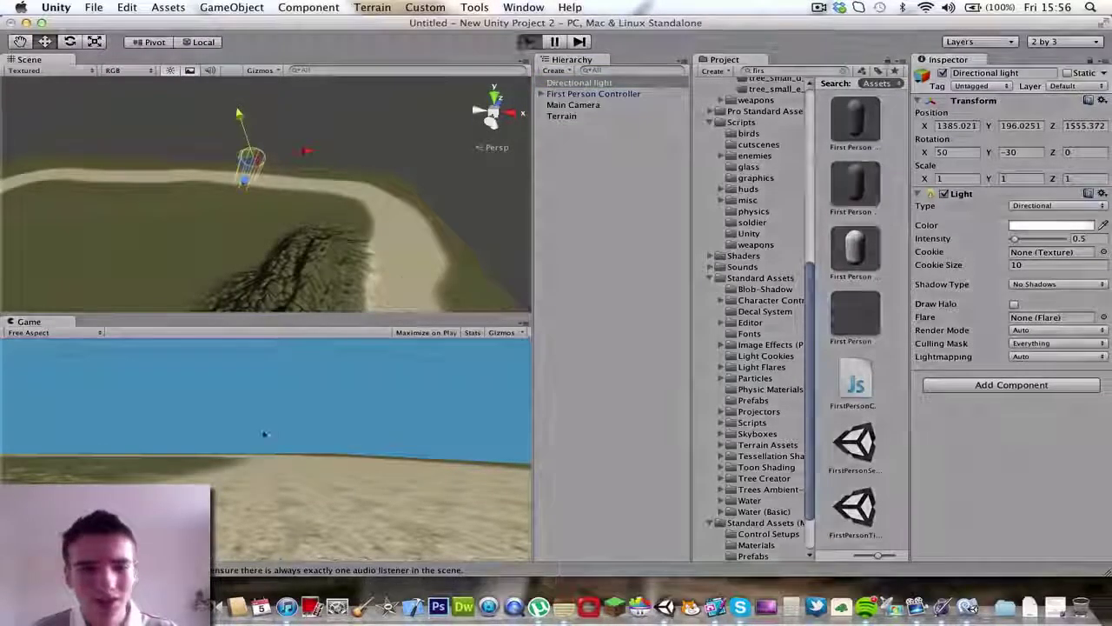